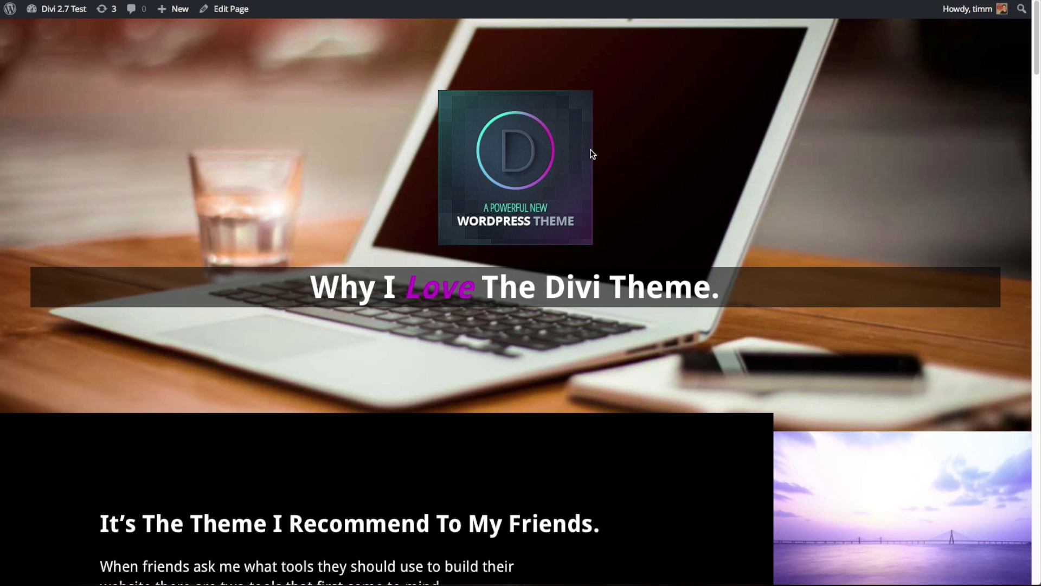
# Scroll up and down through the local Divi 2.7 Test page to look it over
pyautogui.scroll(-2, 715, 298)
pyautogui.scroll(-10, 709, 297)
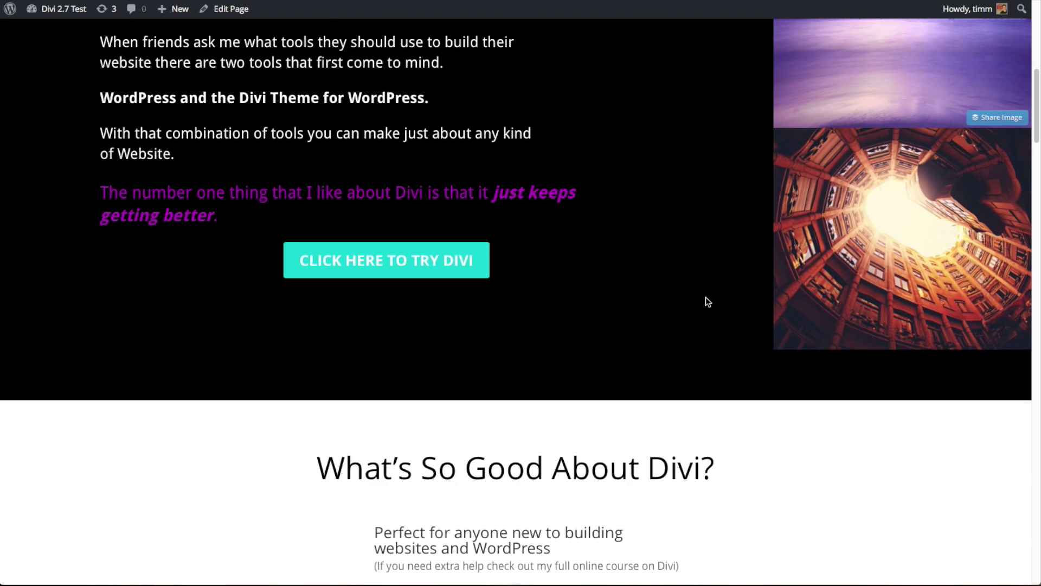
pyautogui.scroll(4, 705, 297)
pyautogui.scroll(7, 698, 302)
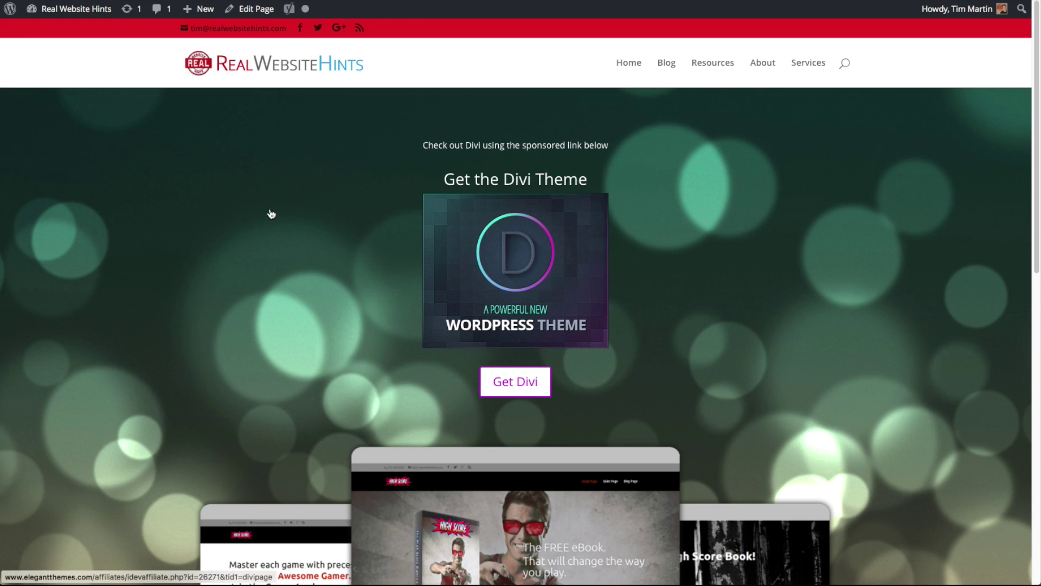
pyautogui.scroll(-10, 350, 210)
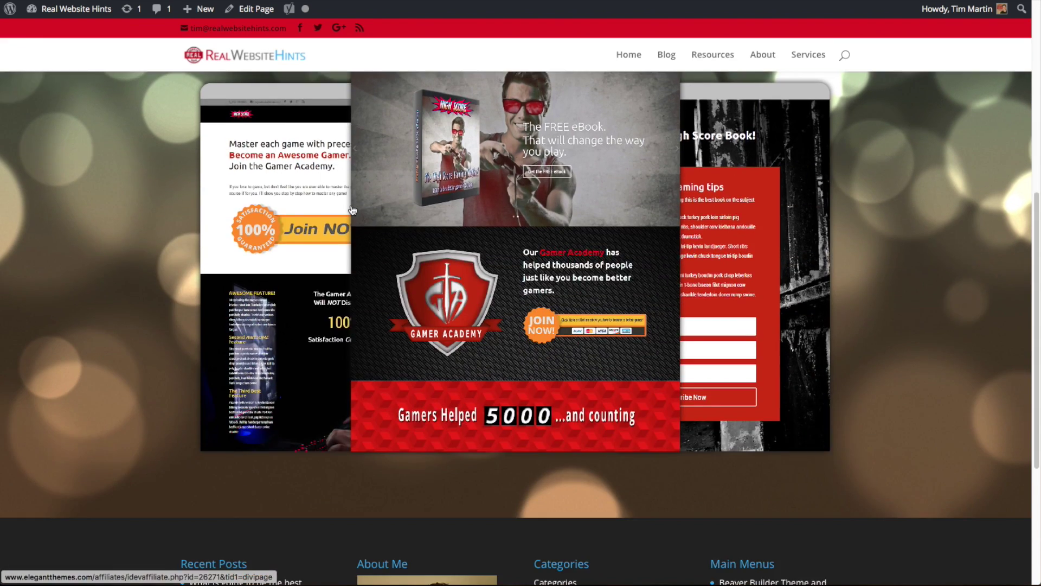
# Review the local page down to Get INSPIRED and back, then open the Divi Sales Page for editing
pyautogui.scroll(10, 352, 210)
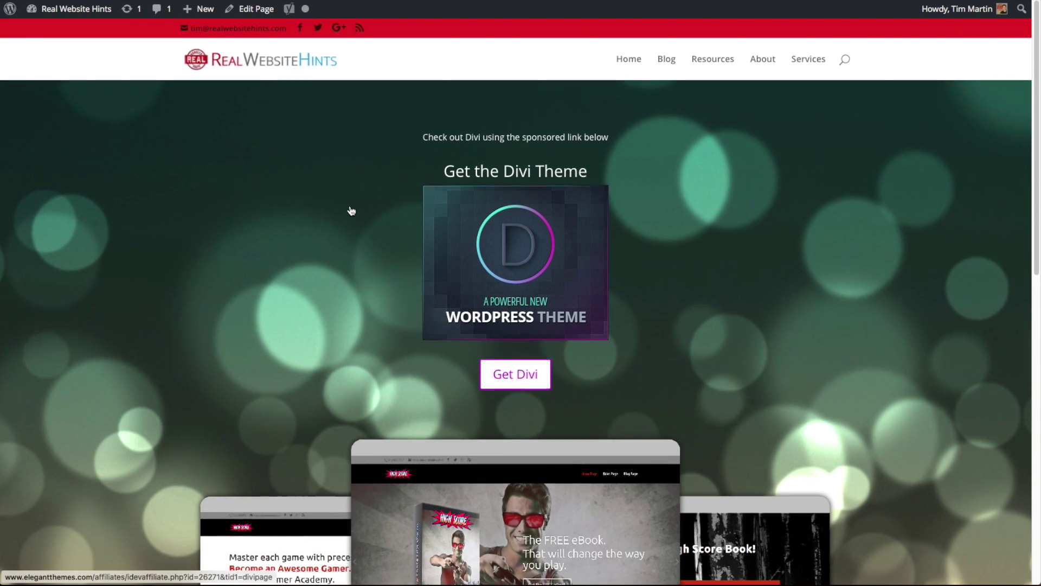
pyautogui.click(230, 4)
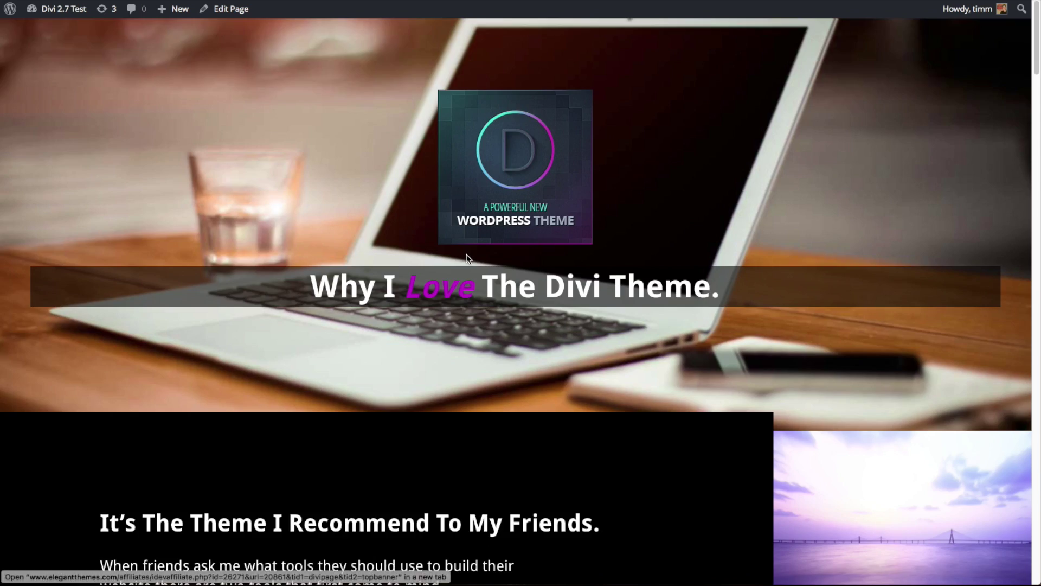
pyautogui.scroll(-15, 466, 259)
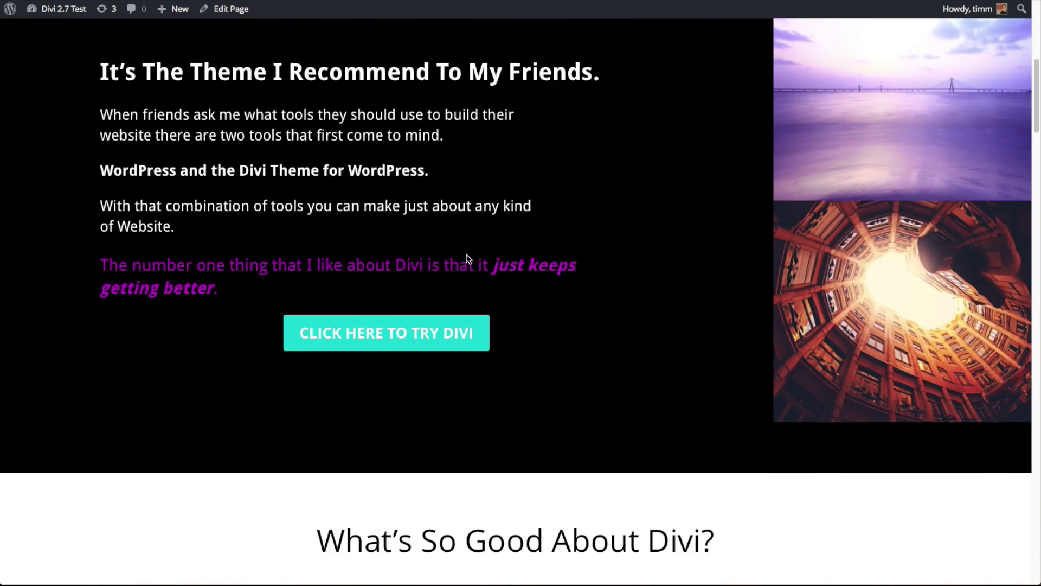
pyautogui.scroll(-5, 467, 259)
pyautogui.scroll(13, 465, 256)
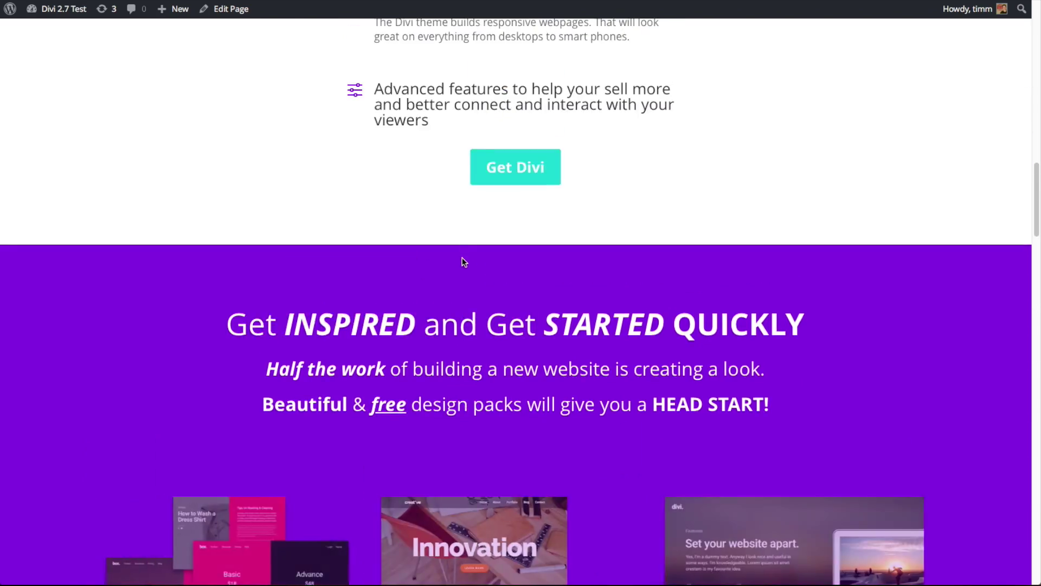
pyautogui.scroll(12, 460, 264)
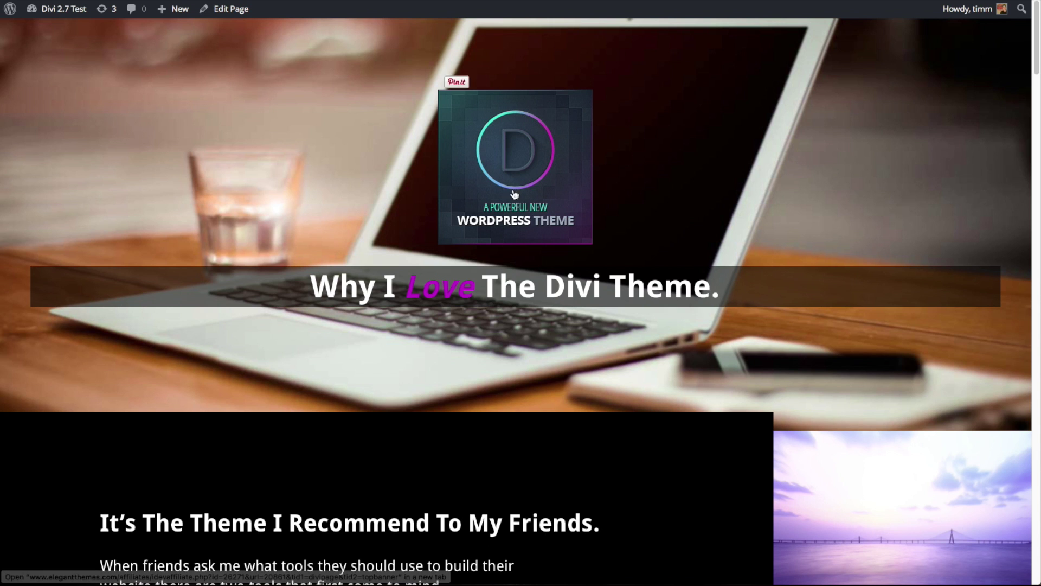
pyautogui.click(237, 10)
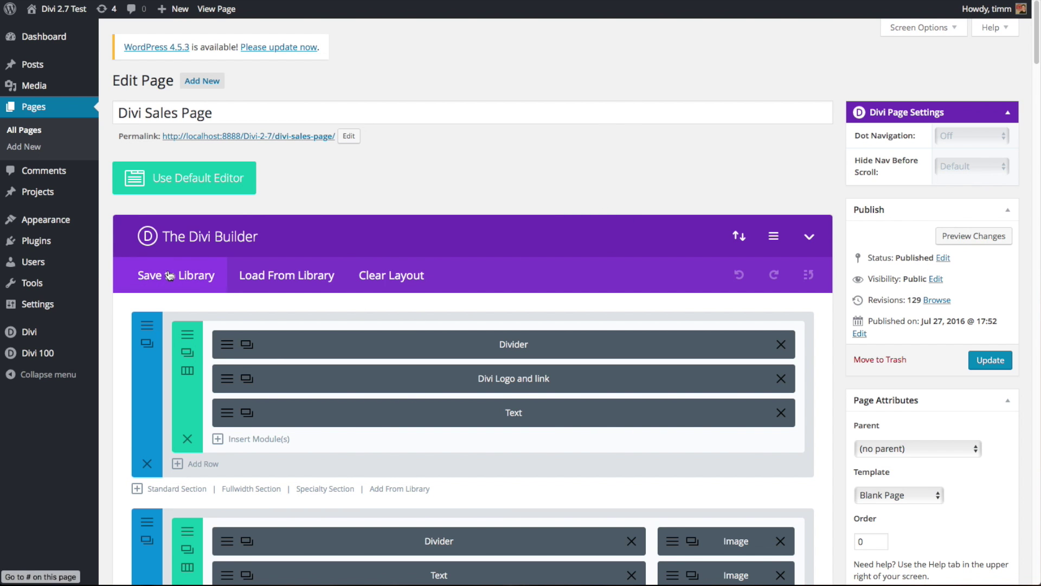
# Look over the Divi Sales Page layout in the back-end builder and begin saving it to the library
pyautogui.scroll(-1, 425, 465)
pyautogui.scroll(1, 325, 401)
pyautogui.click(204, 278)
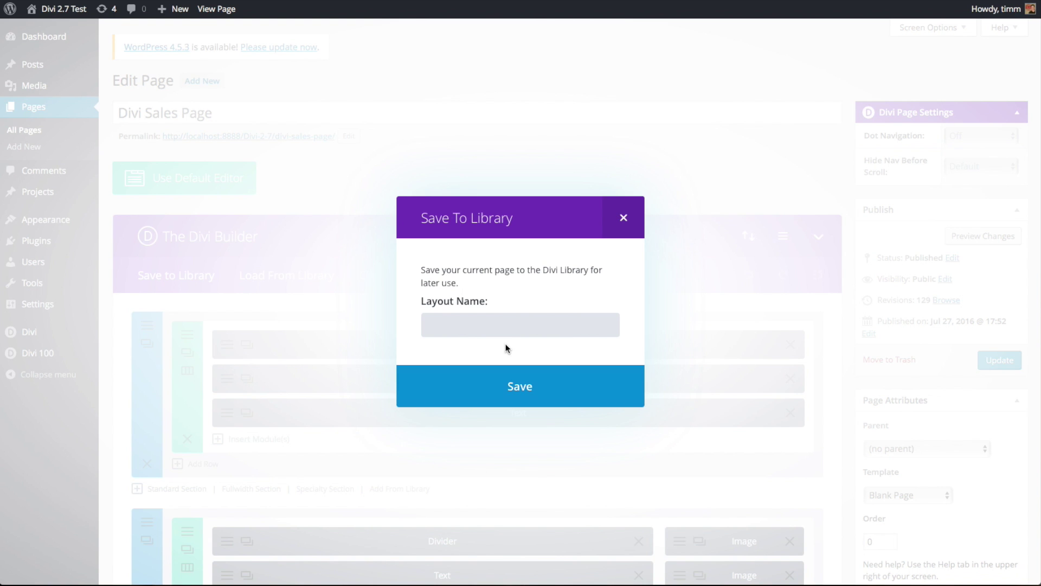
# Save the sales page layout to the Divi Library with the layout name 'Divi Page 2'
pyautogui.write('Divi Page 2')
pyautogui.click(625, 291)
pyautogui.click(537, 388)
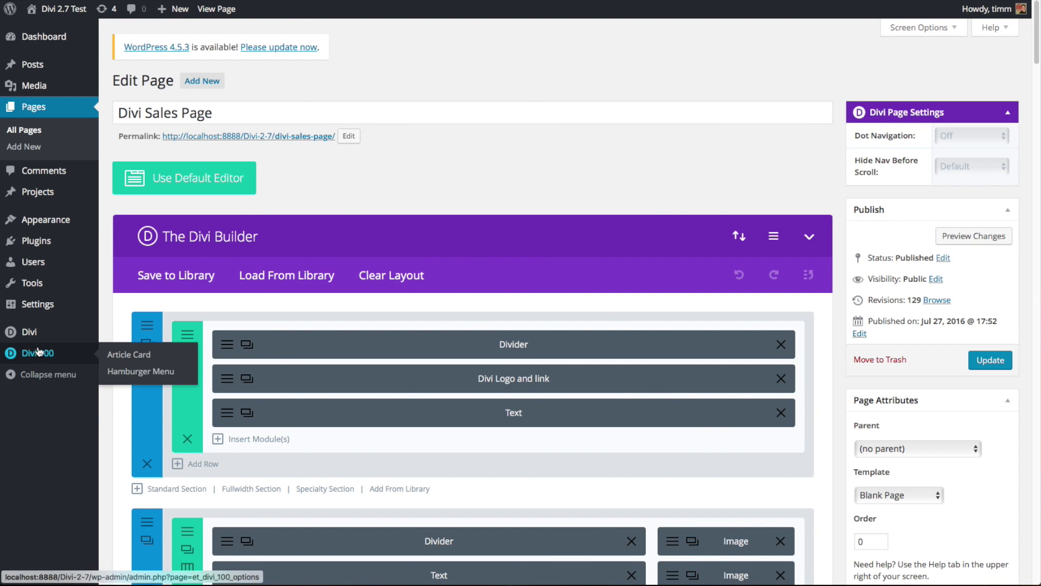
# Go to Divi > Divi Library, where Divi Page 2 is listed first among 15 layouts
pyautogui.moveTo(29, 332)
pyautogui.click(145, 400)
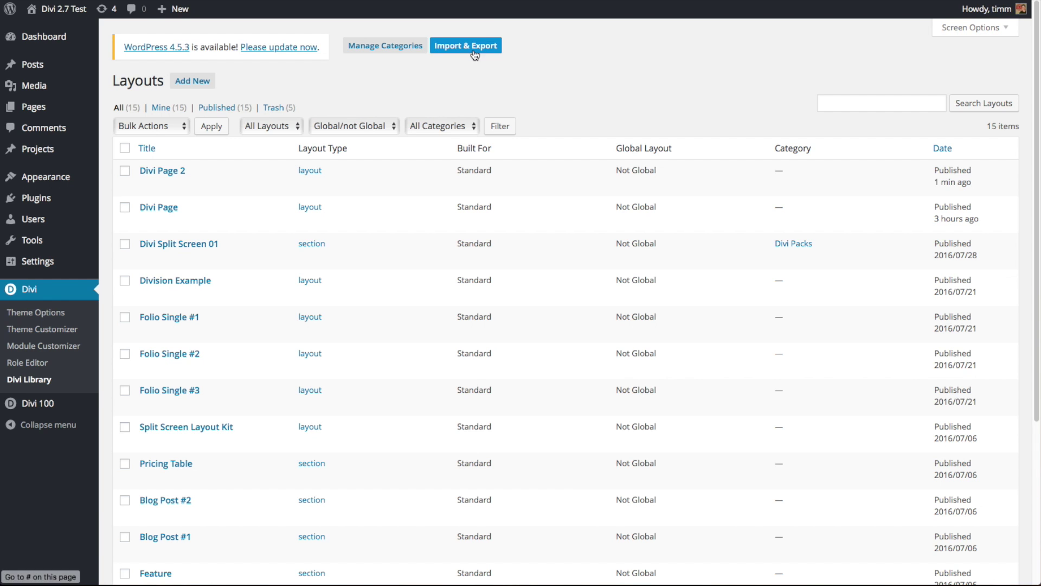
# Select Divi Page 2 and export only that layout to a file named 'Divi Page 2'
pyautogui.click(436, 48)
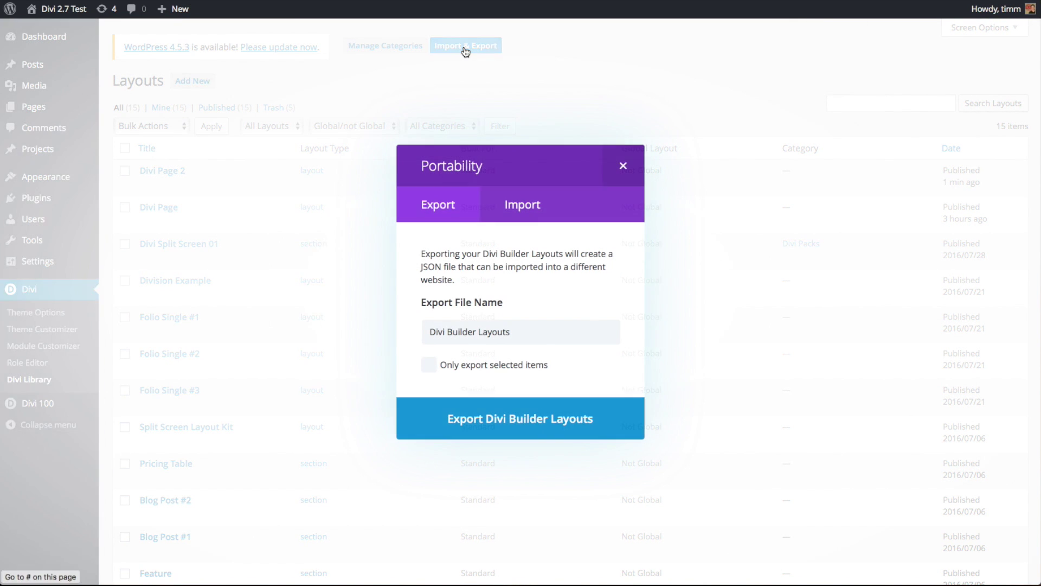
pyautogui.click(621, 167)
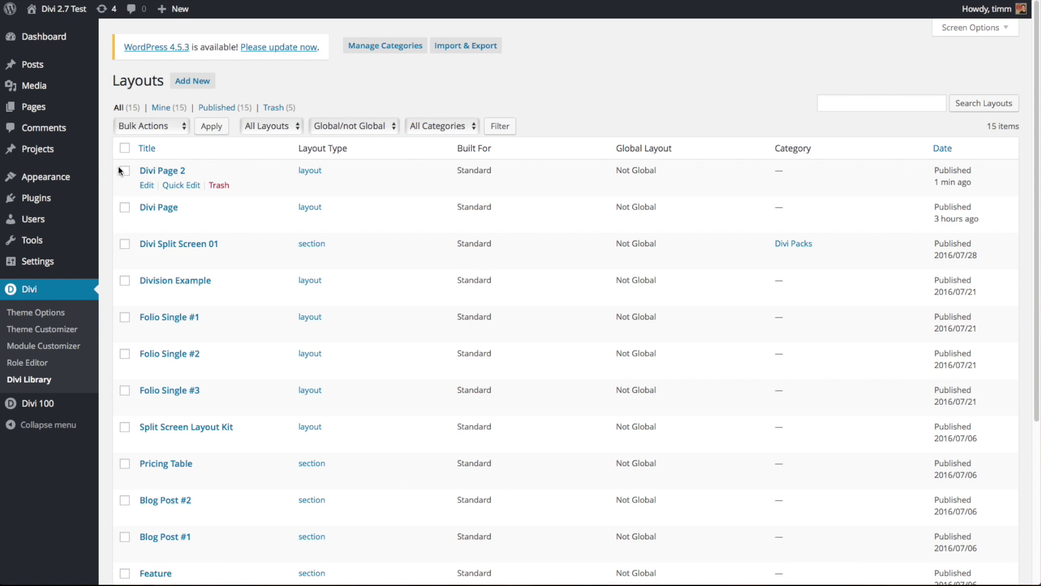
pyautogui.click(124, 171)
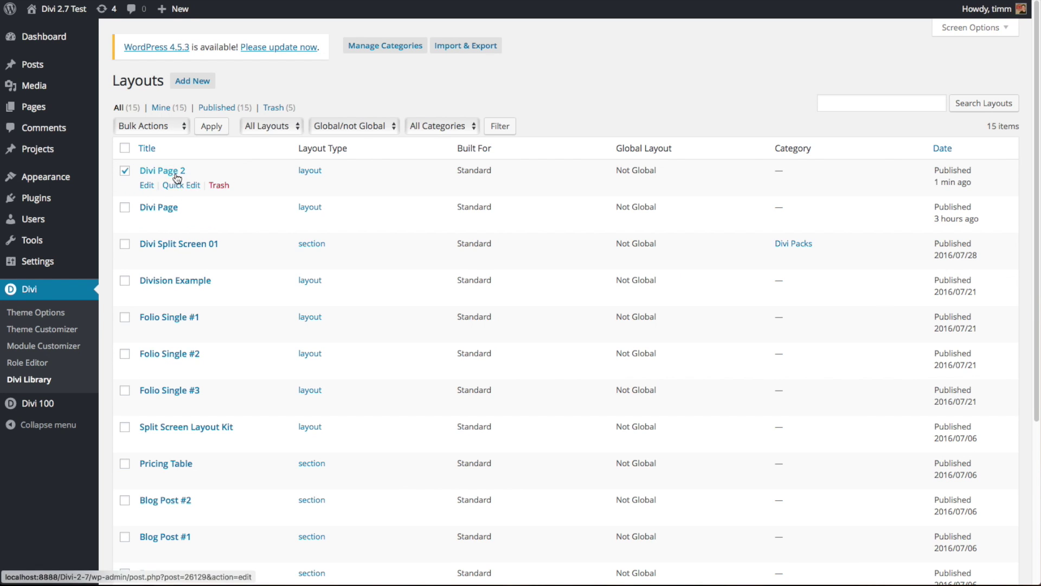
pyautogui.click(485, 45)
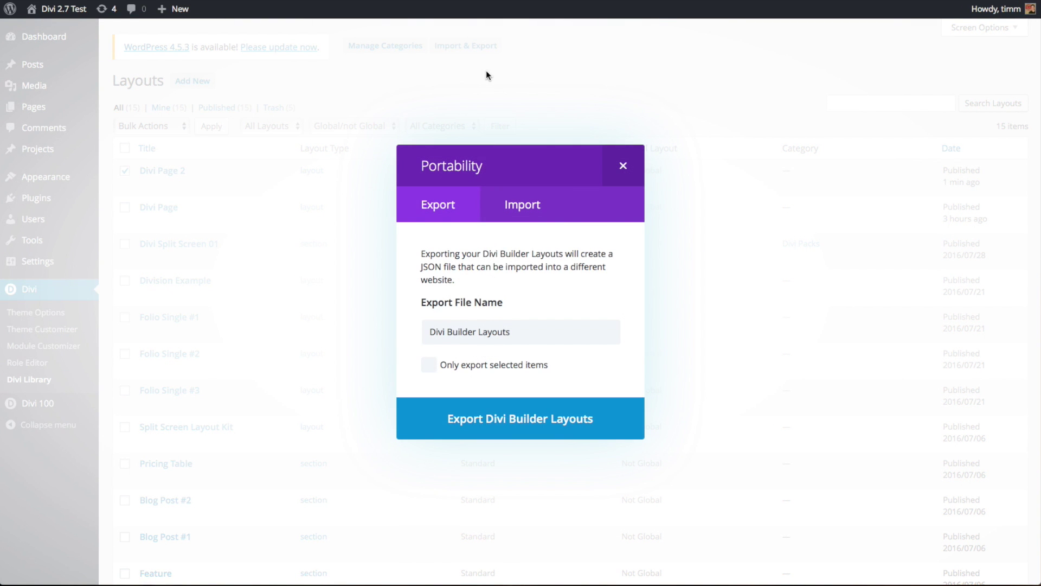
pyautogui.click(430, 366)
pyautogui.tripleClick(525, 335)
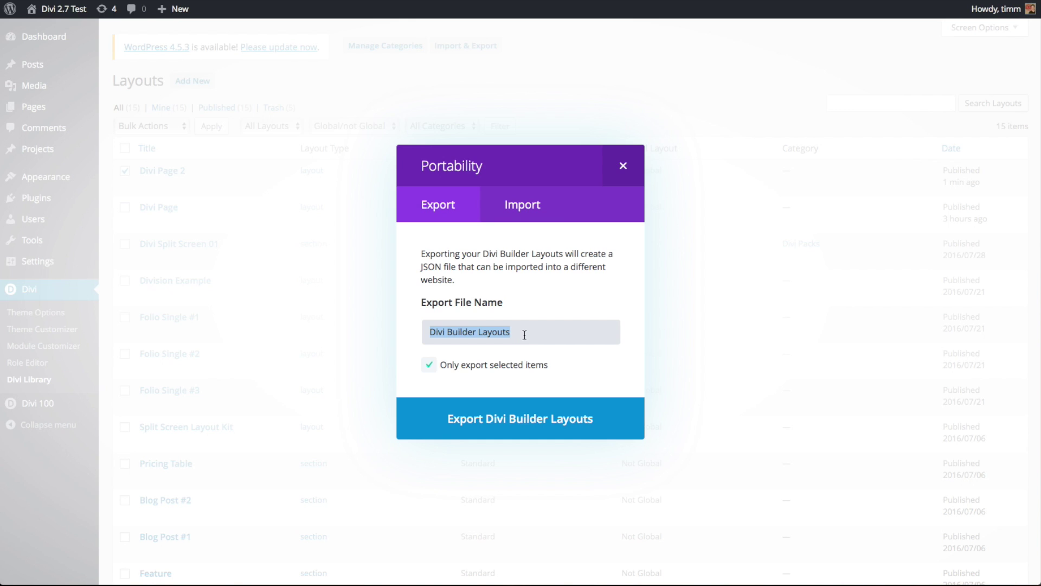
pyautogui.write('Divi Page ')
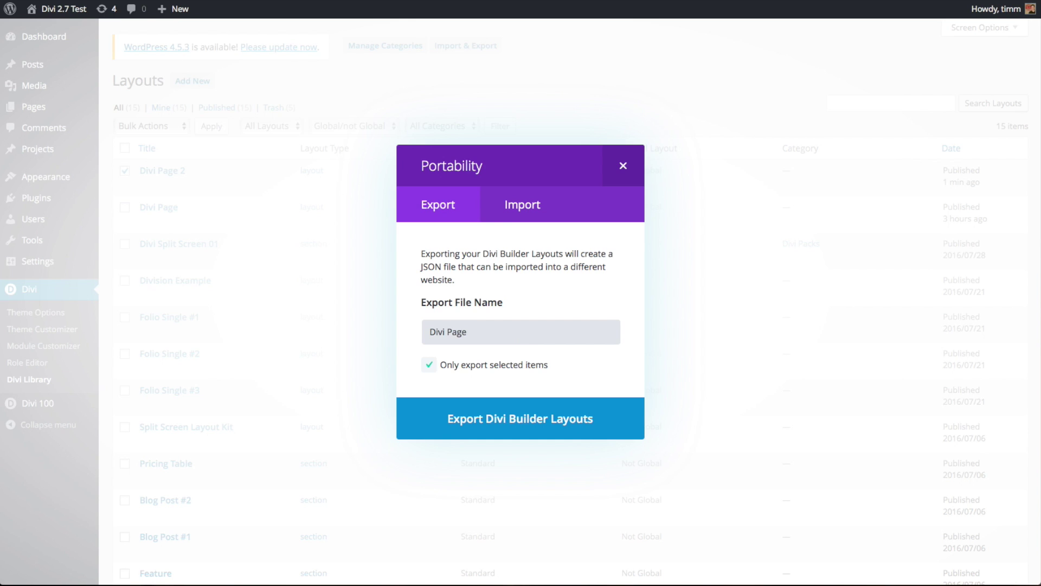
pyautogui.write('2')
pyautogui.click(579, 418)
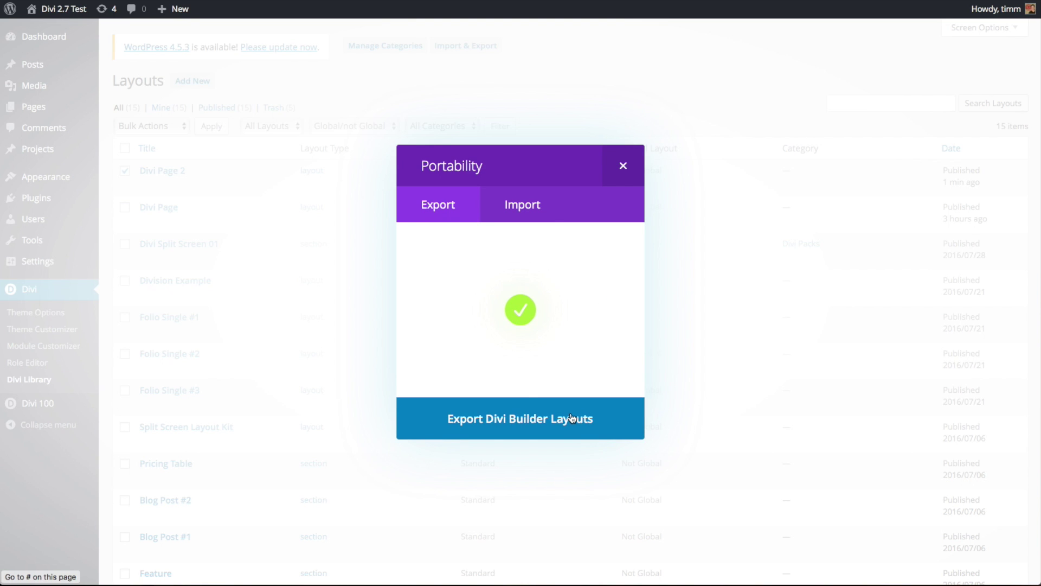
pyautogui.click(625, 167)
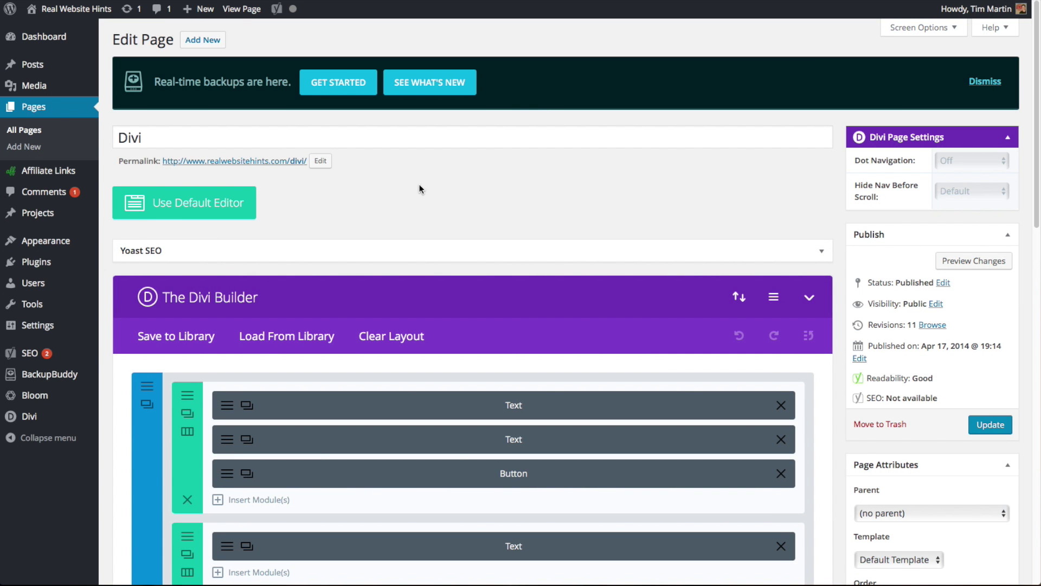
# Go to Divi > Divi Library on the live site, showing its 8 saved layouts
pyautogui.moveTo(38, 419)
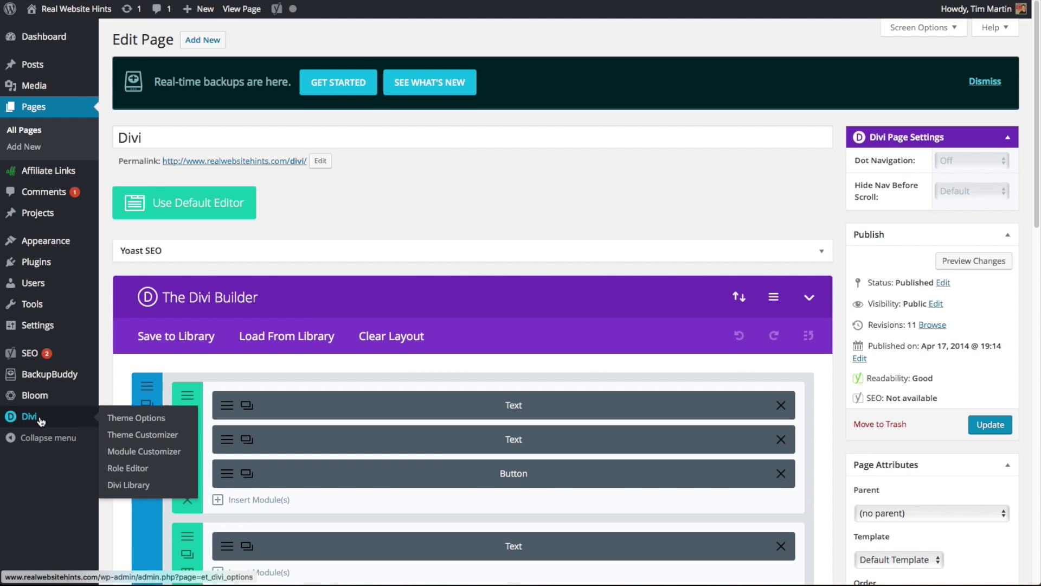
pyautogui.click(136, 485)
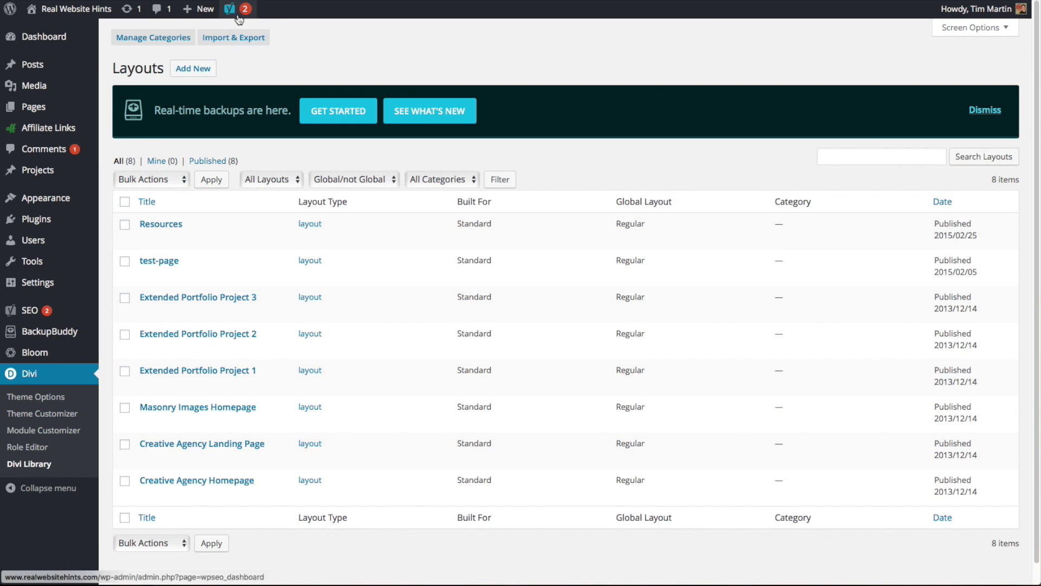
# Import Divi Page 2.json into the live Divi Library, bringing it to 9 layouts
pyautogui.click(234, 38)
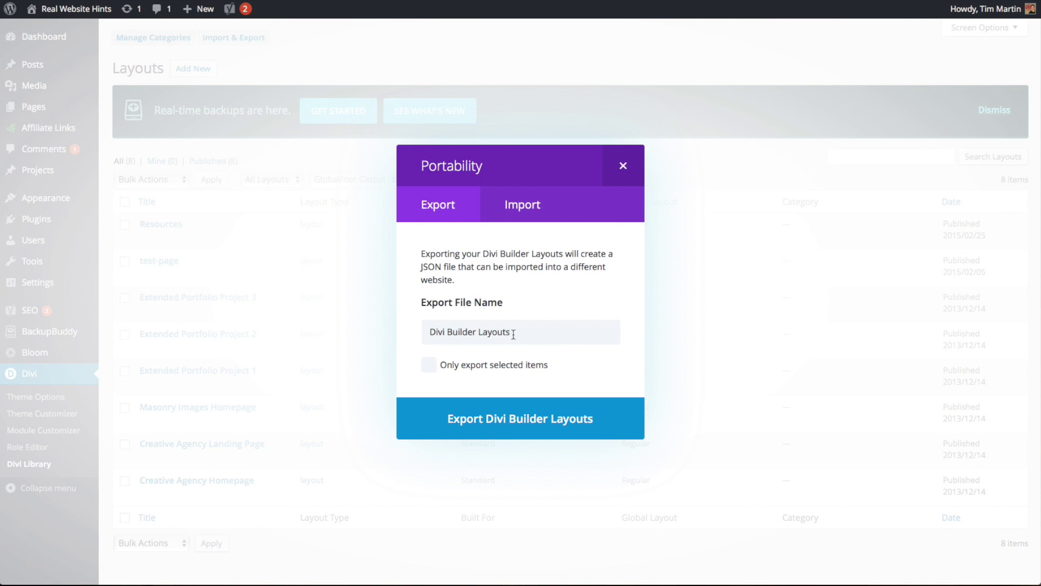
pyautogui.click(529, 212)
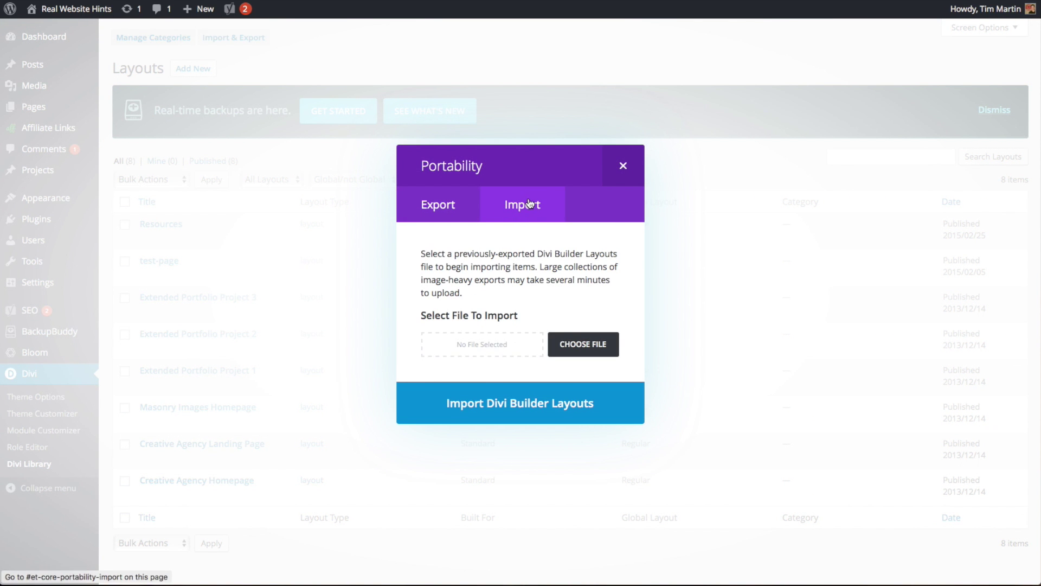
pyautogui.click(576, 346)
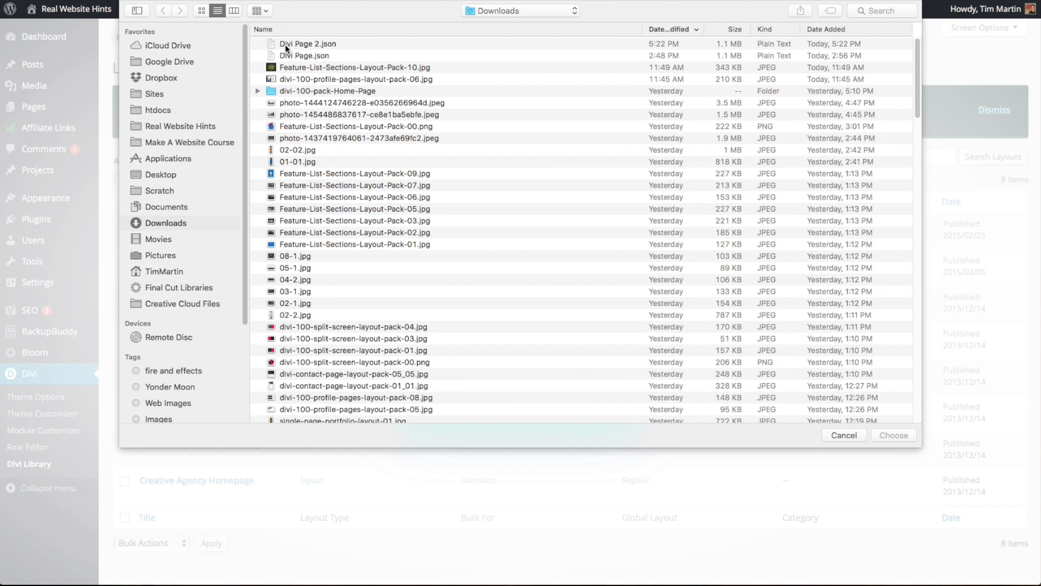
pyautogui.doubleClick(327, 44)
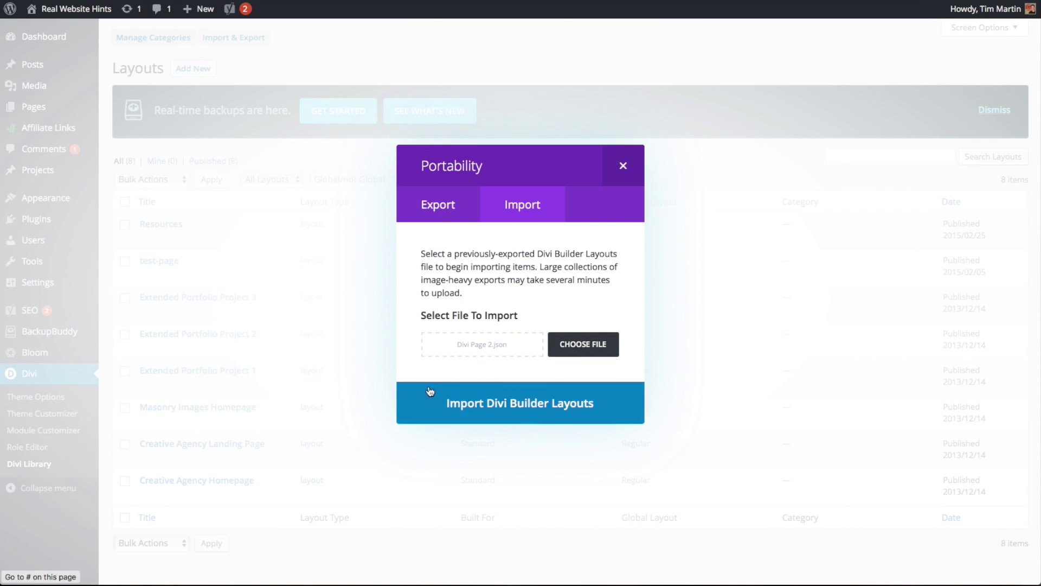
pyautogui.click(499, 413)
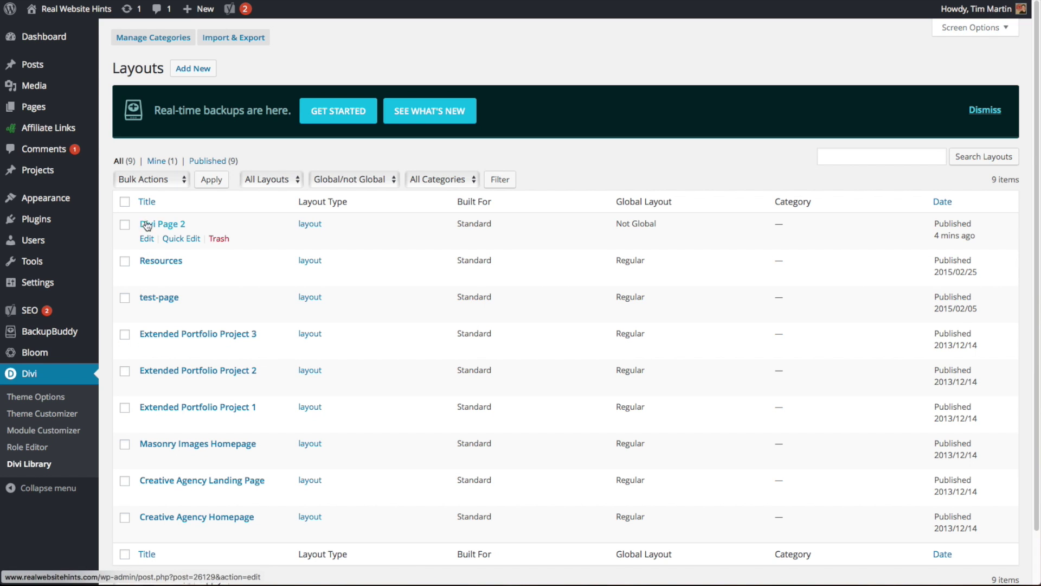
# From Pages > All Pages, open the live page titled Divi in the Divi Builder
pyautogui.moveTo(30, 105)
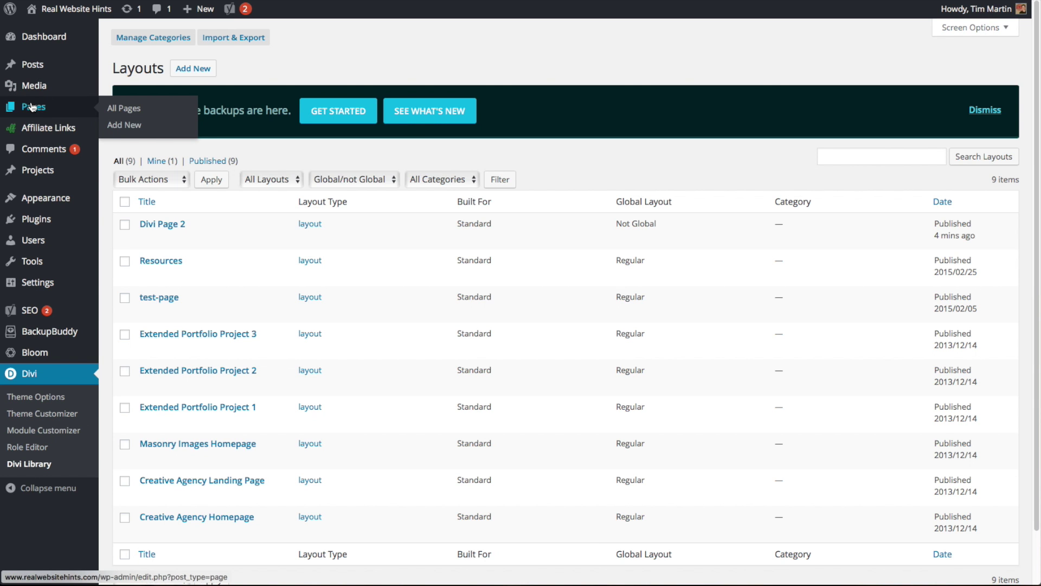
pyautogui.click(30, 106)
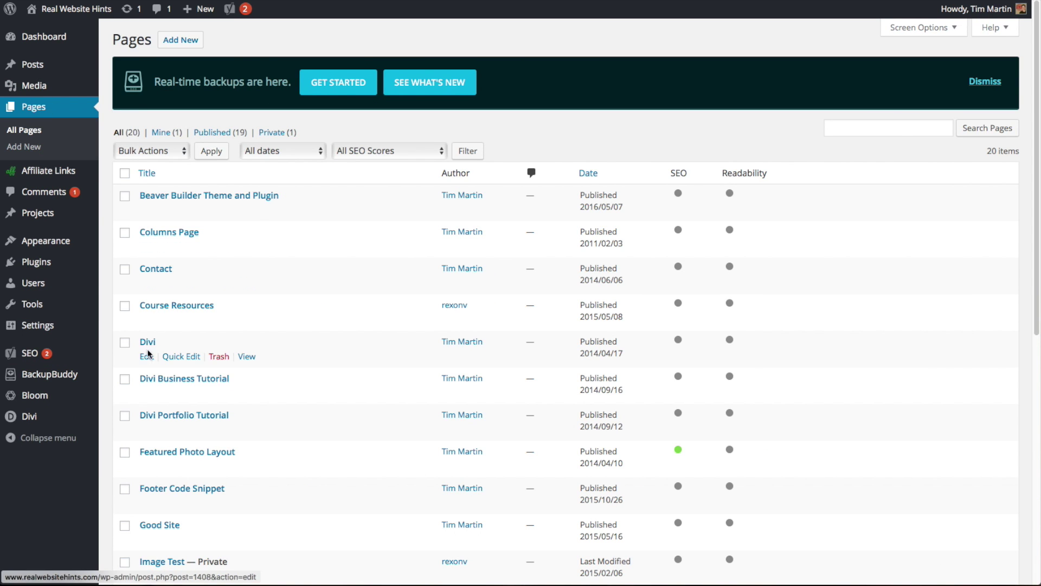
pyautogui.click(147, 343)
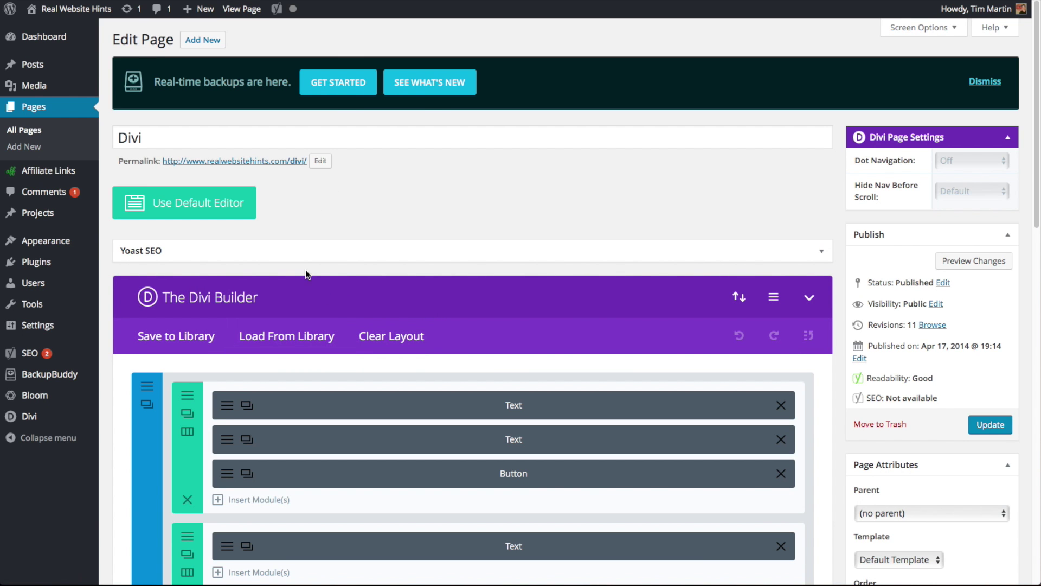
# Load Divi Page 2 from the library into the Divi page, replacing its existing content
pyautogui.click(300, 349)
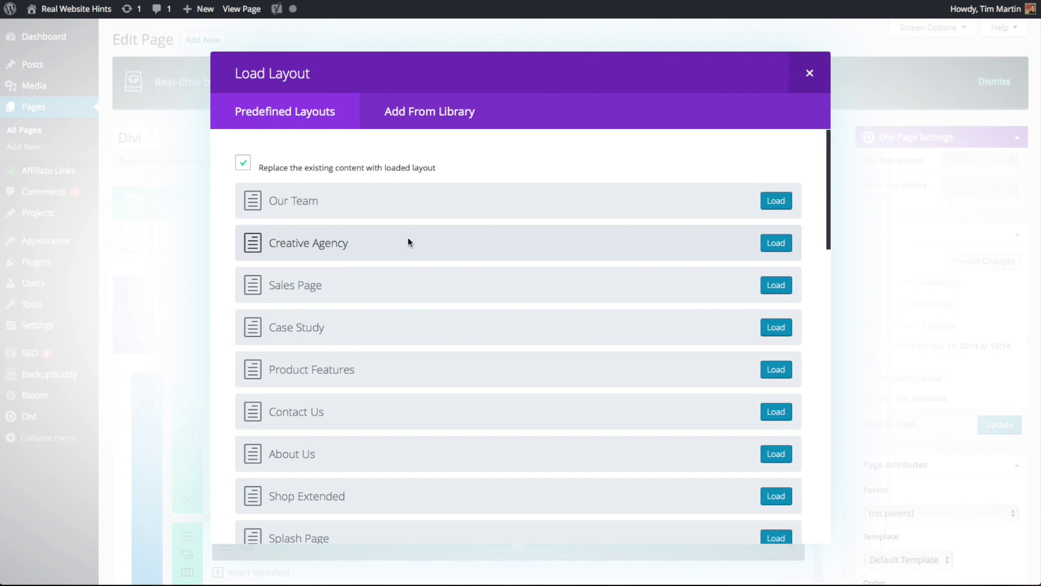
pyautogui.click(450, 115)
pyautogui.click(267, 117)
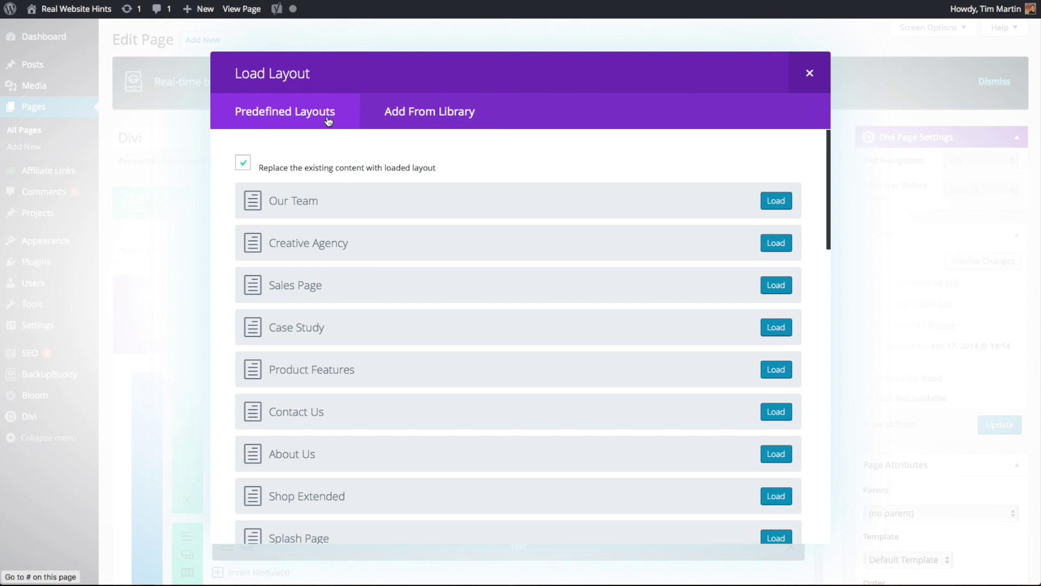
pyautogui.click(432, 118)
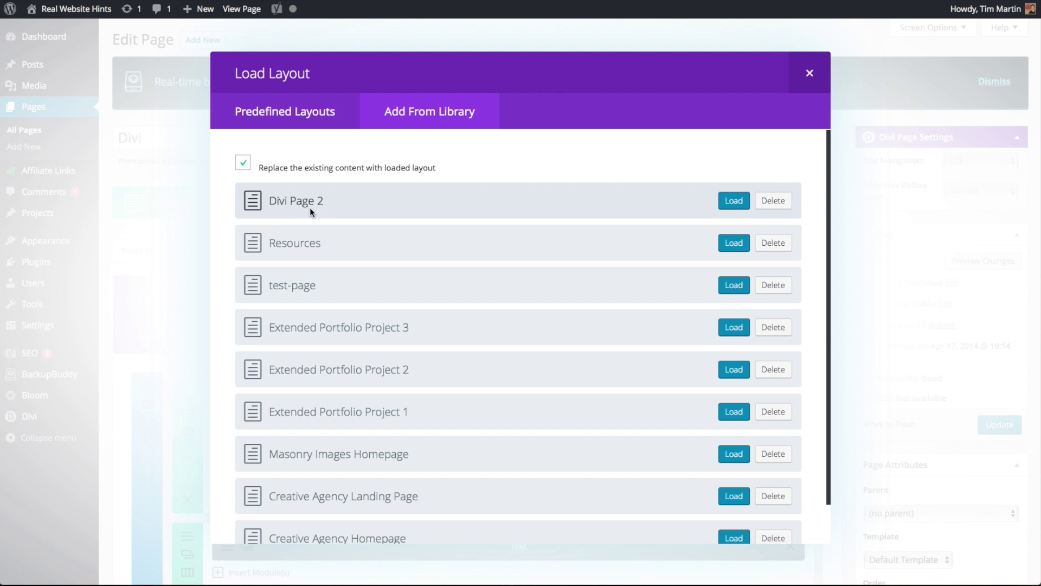
pyautogui.click(735, 201)
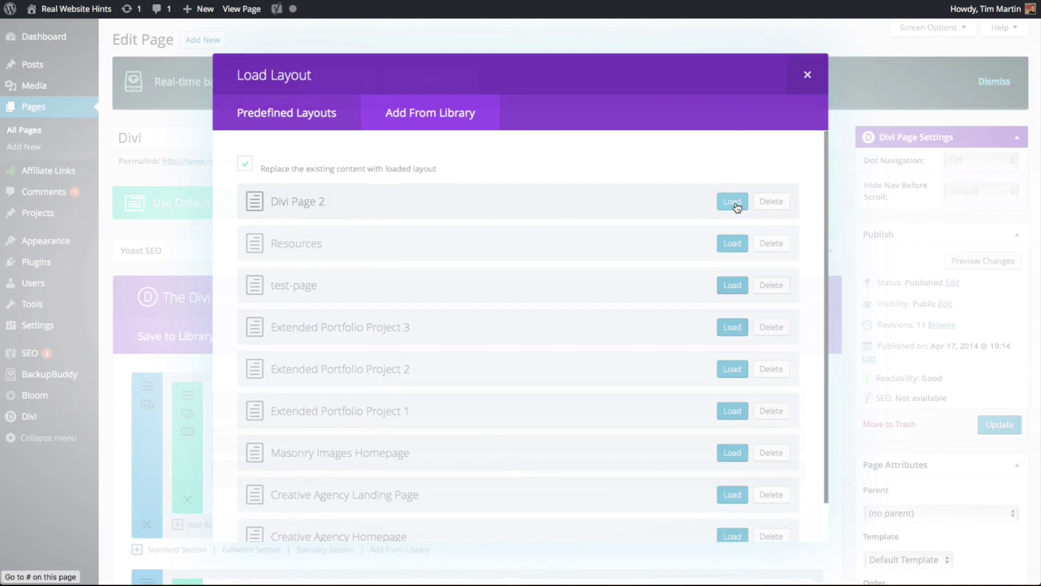
pyautogui.scroll(-5, 383, 389)
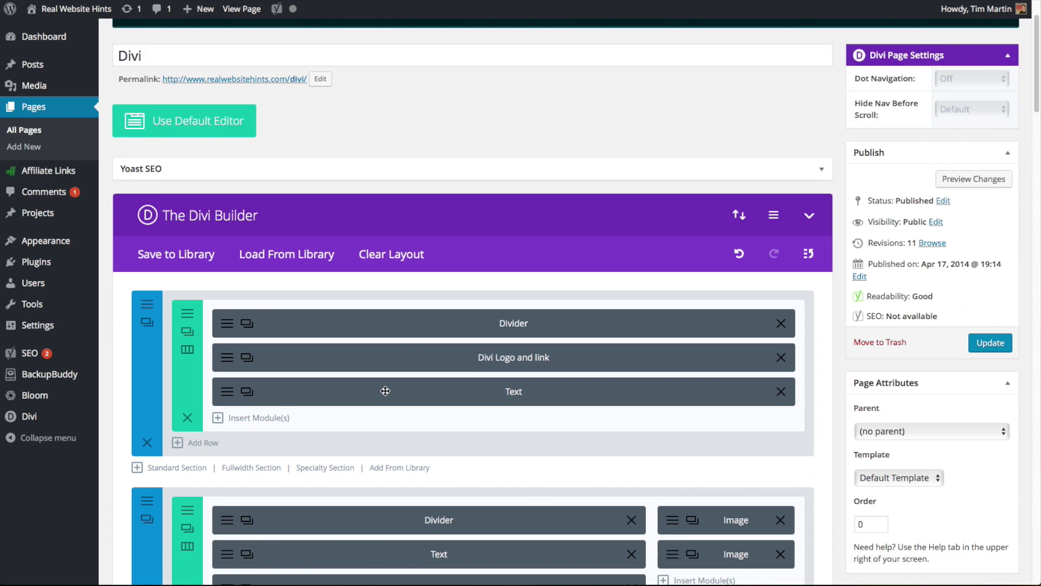
pyautogui.scroll(3, 534, 432)
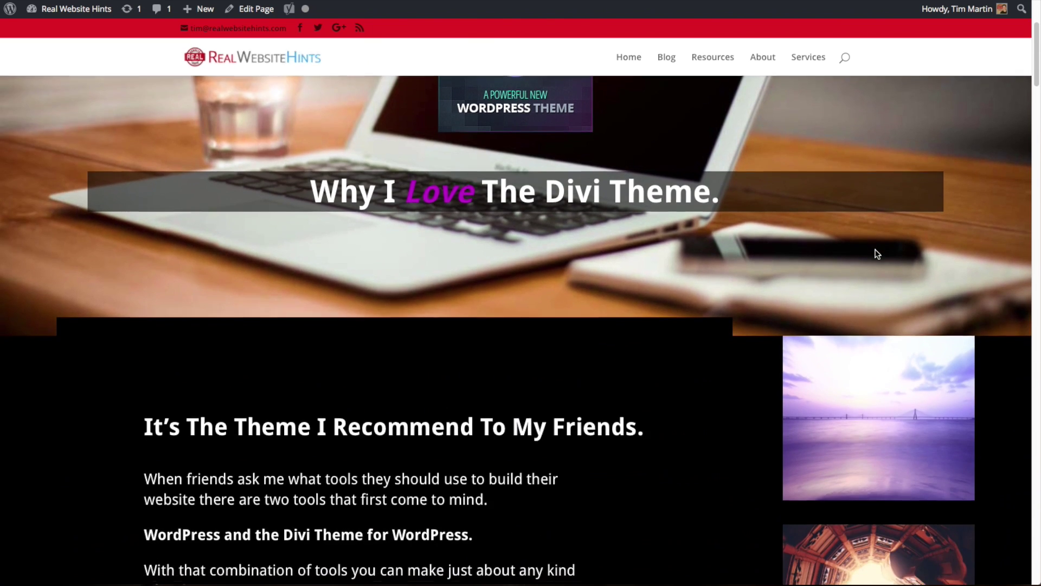
# Scroll down through the previewed layout and back up to the 'Why I Love The Divi Theme' hero
pyautogui.scroll(-11, 877, 253)
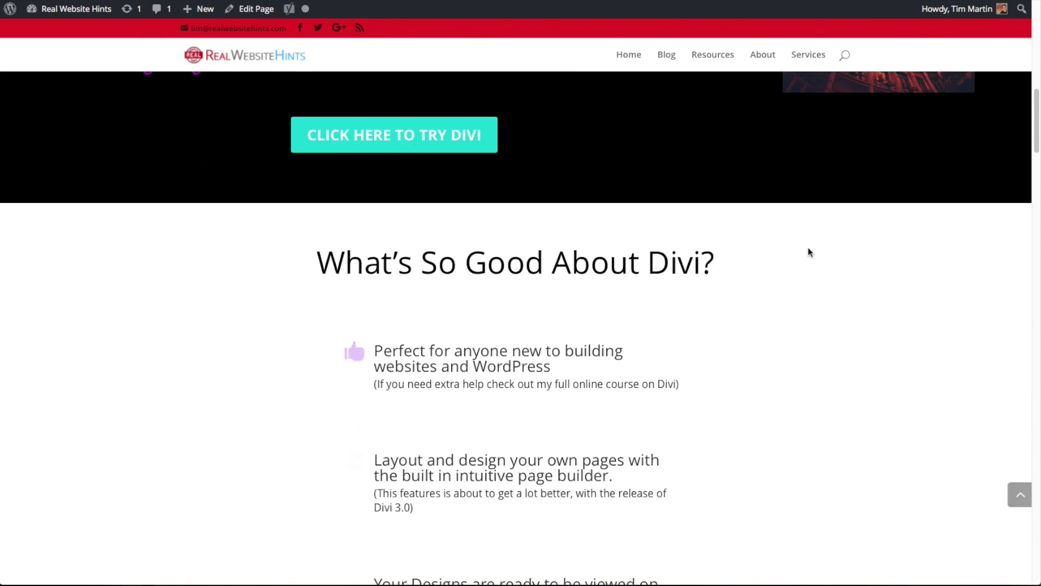
pyautogui.scroll(-14, 808, 248)
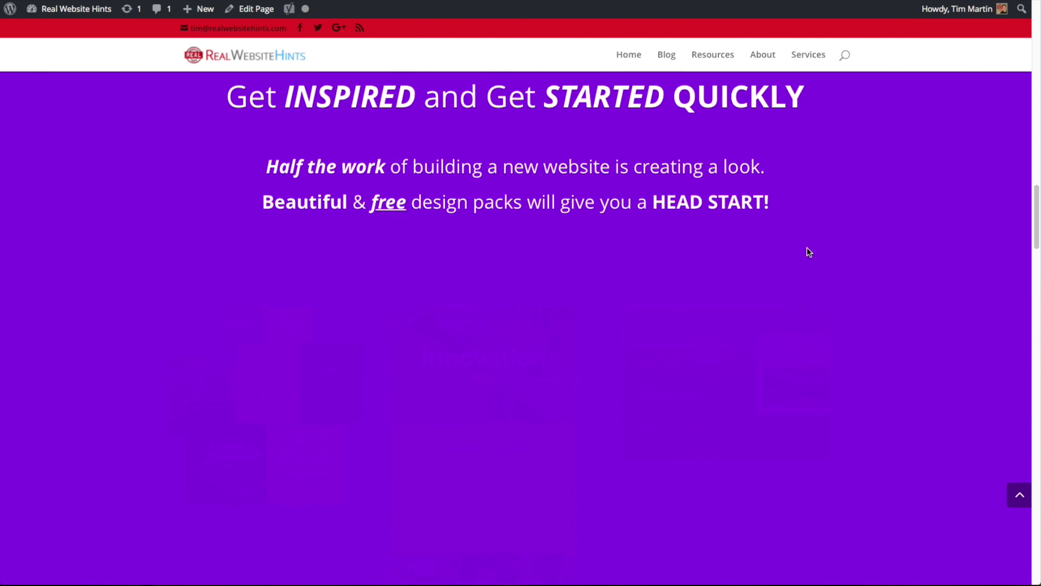
pyautogui.scroll(-16, 809, 253)
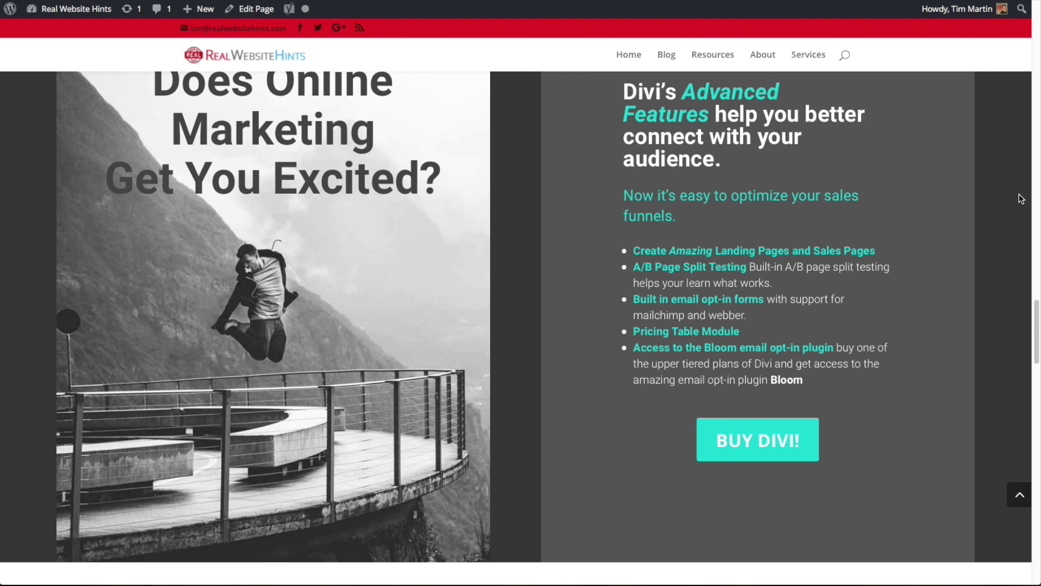
pyautogui.scroll(20, 1000, 200)
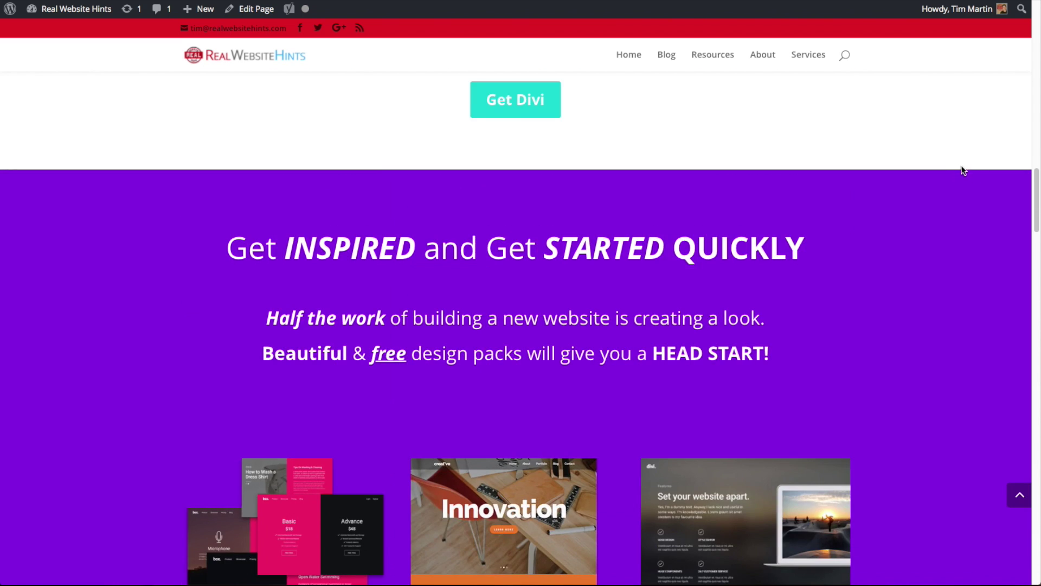
pyautogui.scroll(6, 959, 127)
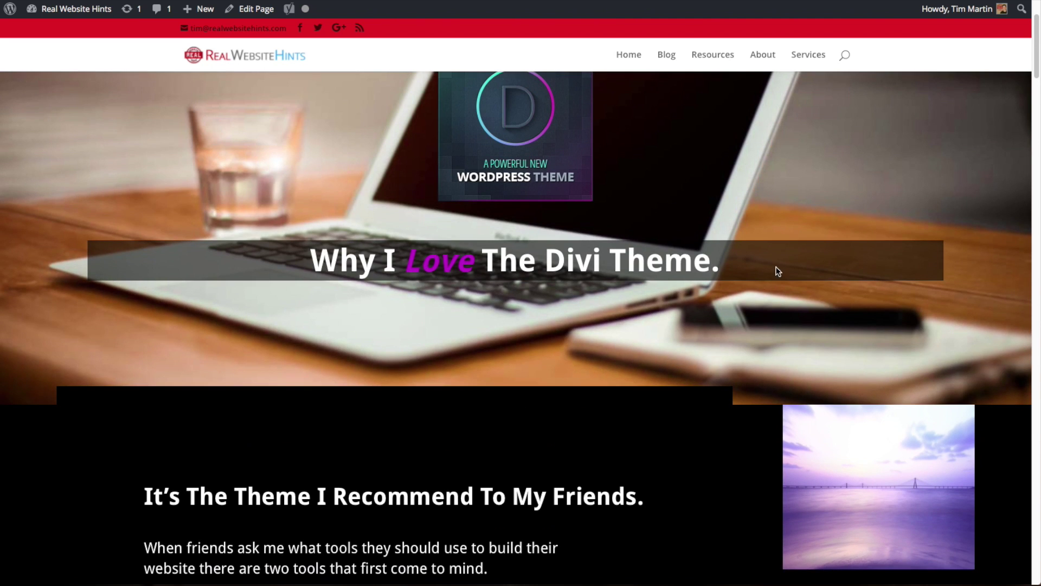
pyautogui.scroll(5, 770, 261)
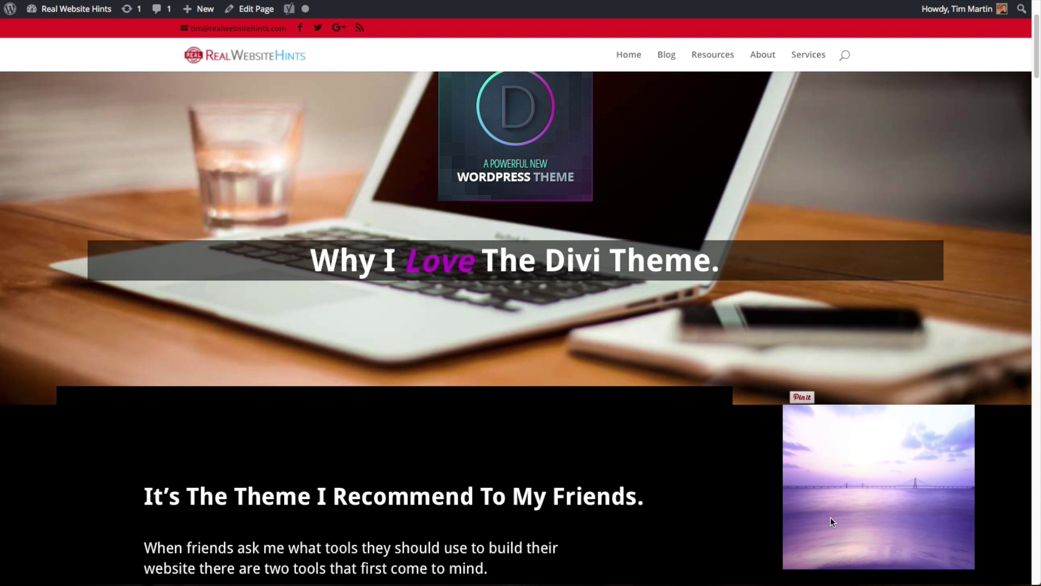
# Back in the builder, reduce the Button module row's gutter width from 3 to 1 and save
pyautogui.click(250, 9)
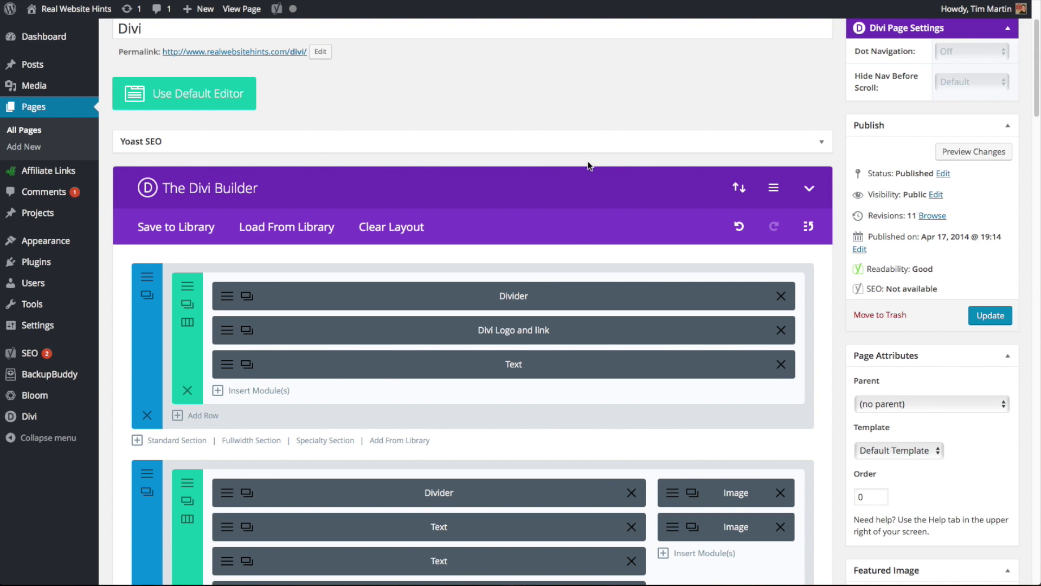
pyautogui.scroll(-5, 589, 168)
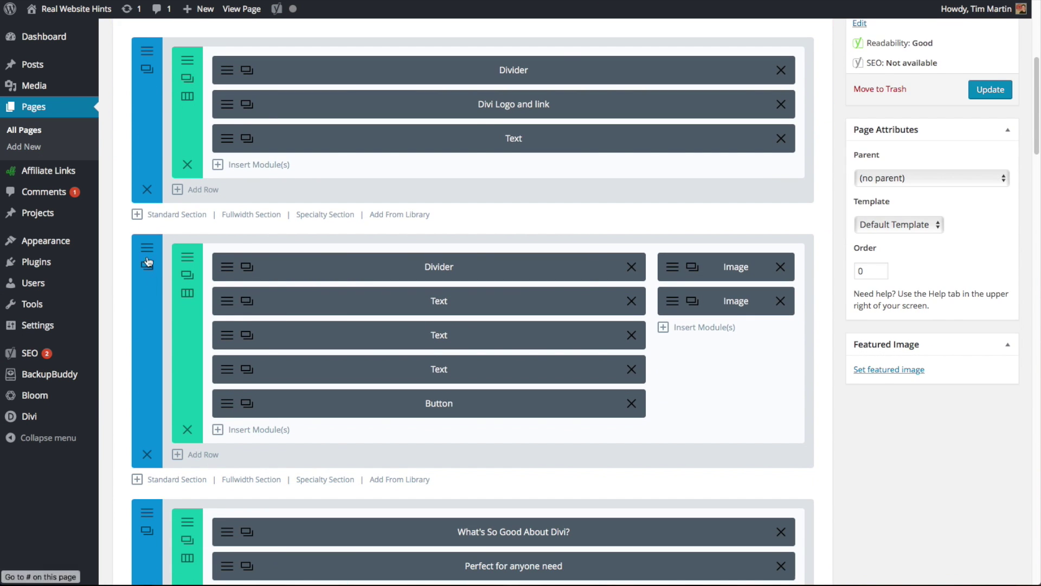
pyautogui.click(188, 258)
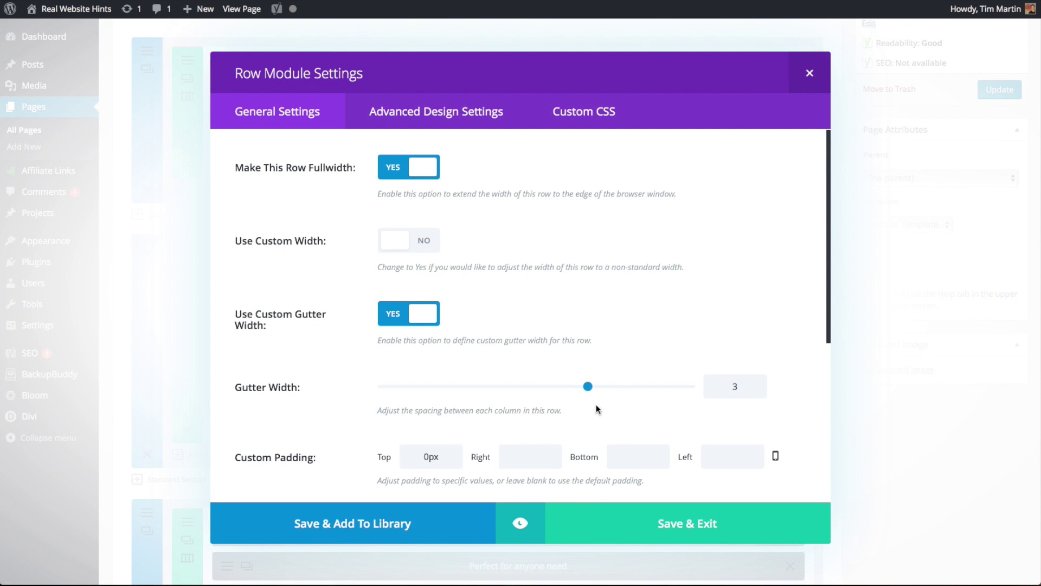
pyautogui.moveTo(588, 386); pyautogui.dragTo(397, 391)
pyautogui.click(649, 531)
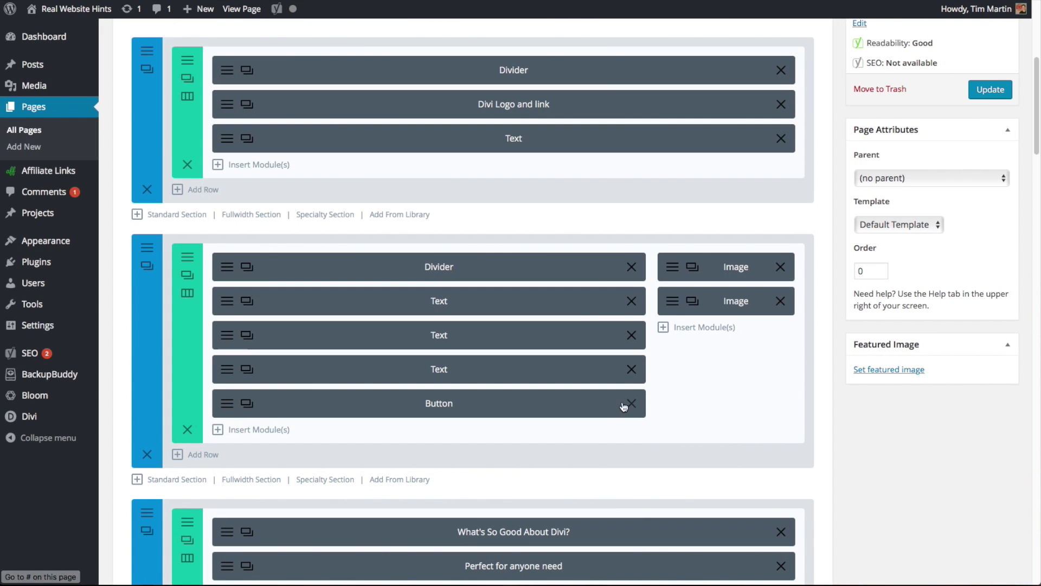
# Reduce the Does Online Marketing row's gutter width from 3 to 1, preview it, and save
pyautogui.scroll(-9, 662, 417)
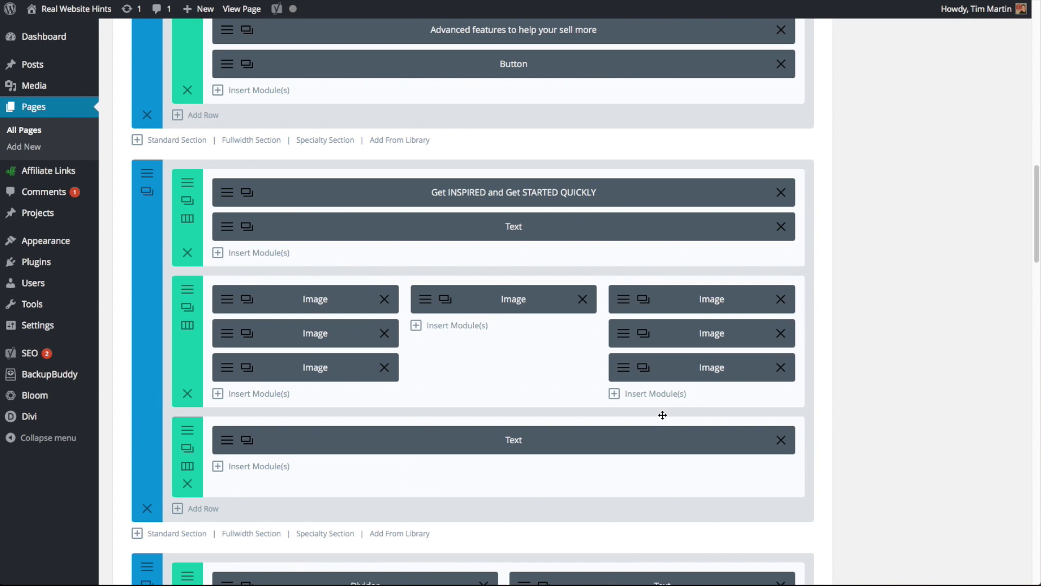
pyautogui.scroll(-4, 661, 413)
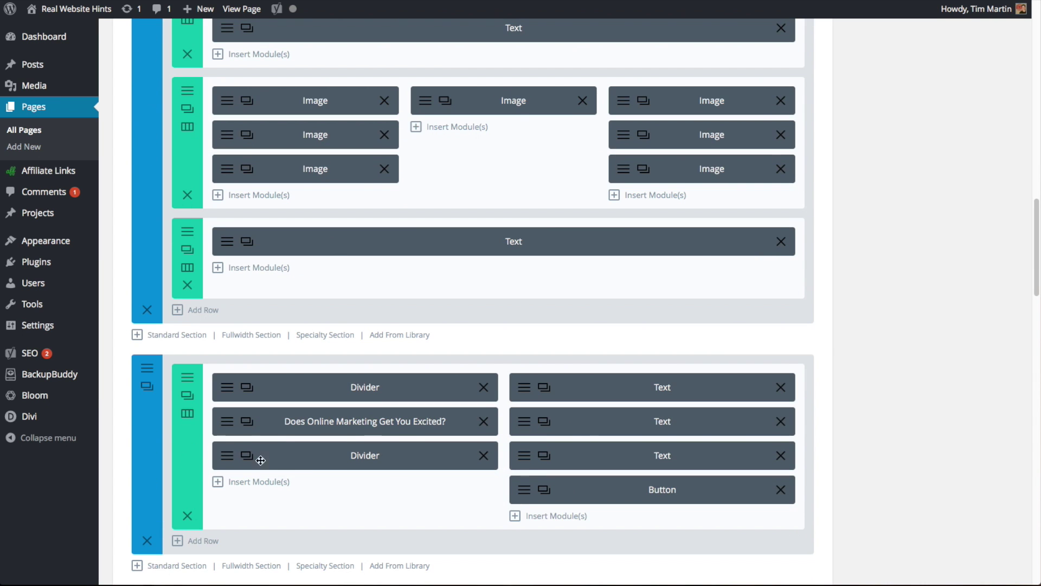
pyautogui.click(147, 380)
pyautogui.click(828, 56)
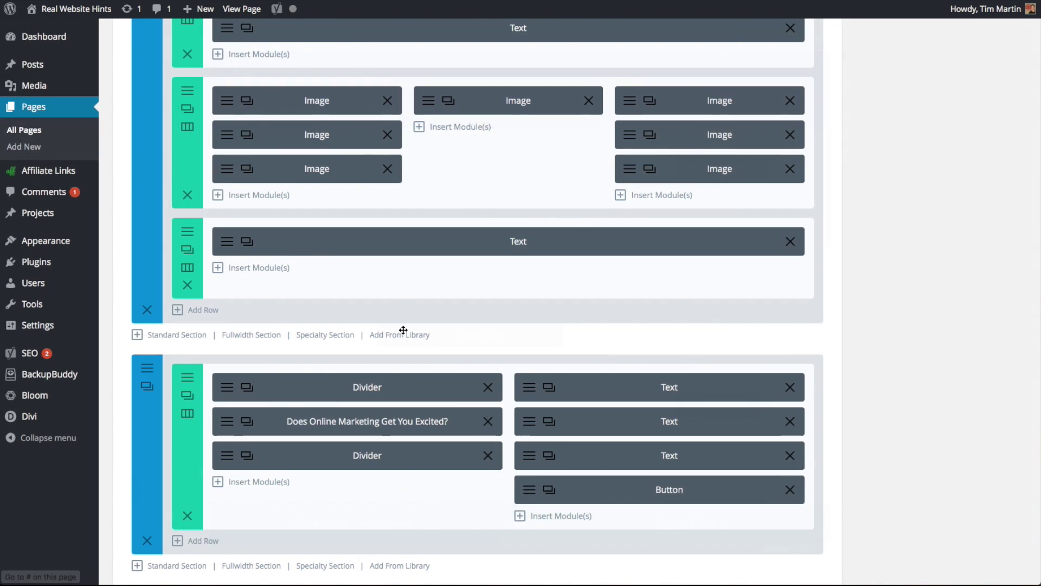
pyautogui.click(184, 374)
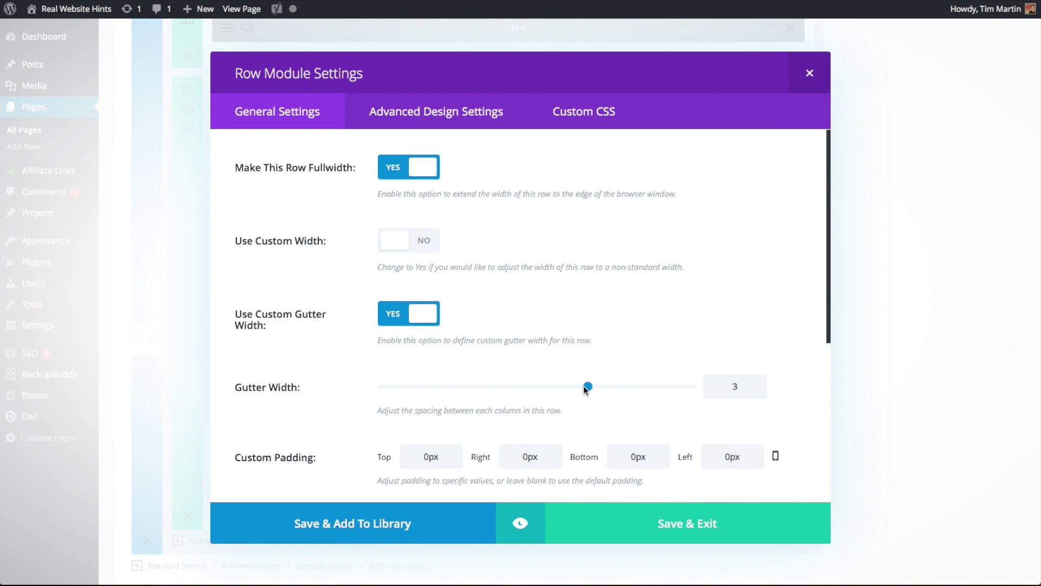
pyautogui.moveTo(588, 386); pyautogui.dragTo(382, 386)
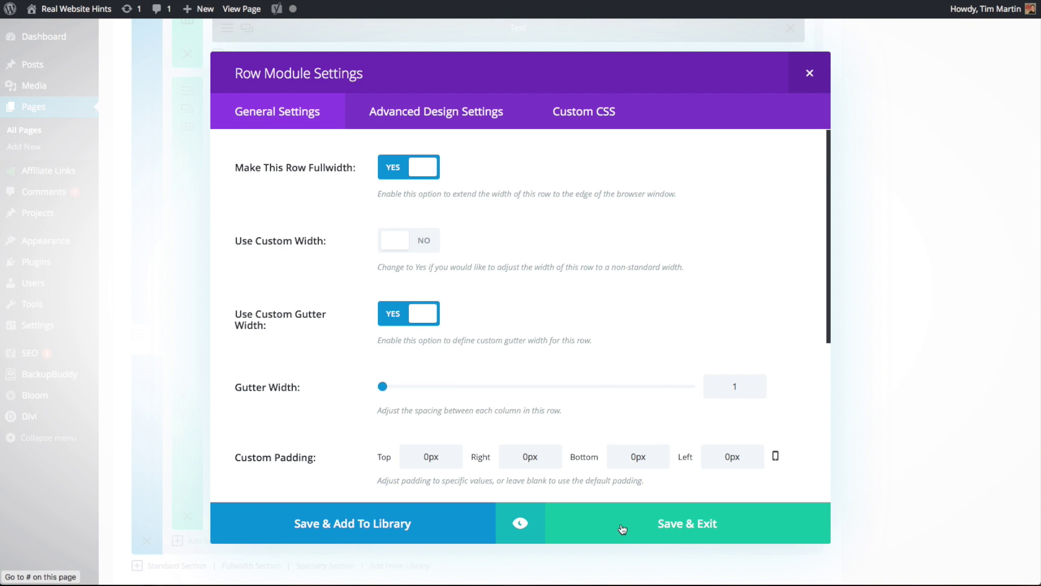
pyautogui.click(529, 522)
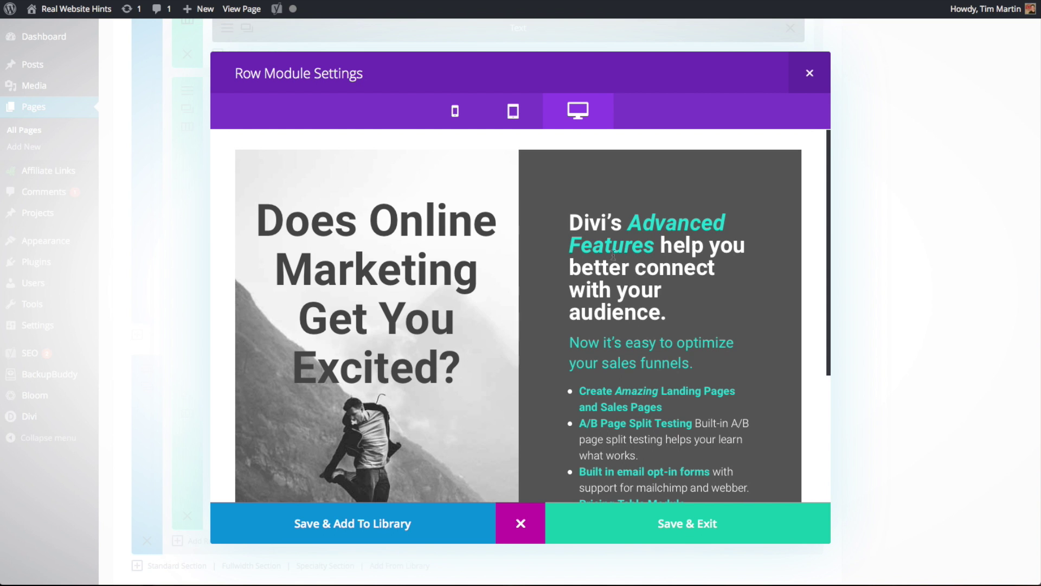
pyautogui.click(663, 532)
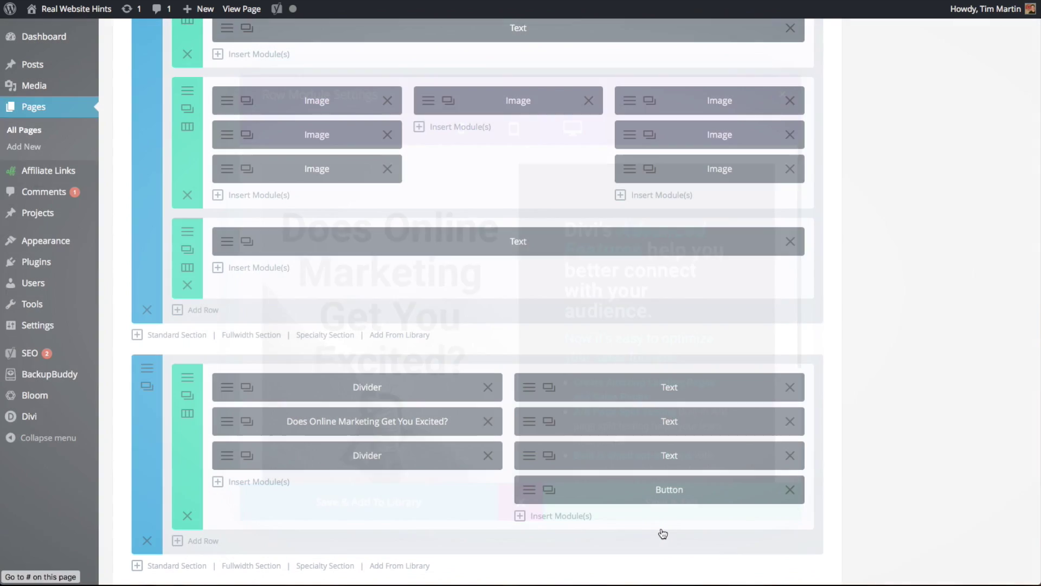
pyautogui.scroll(-15, 669, 376)
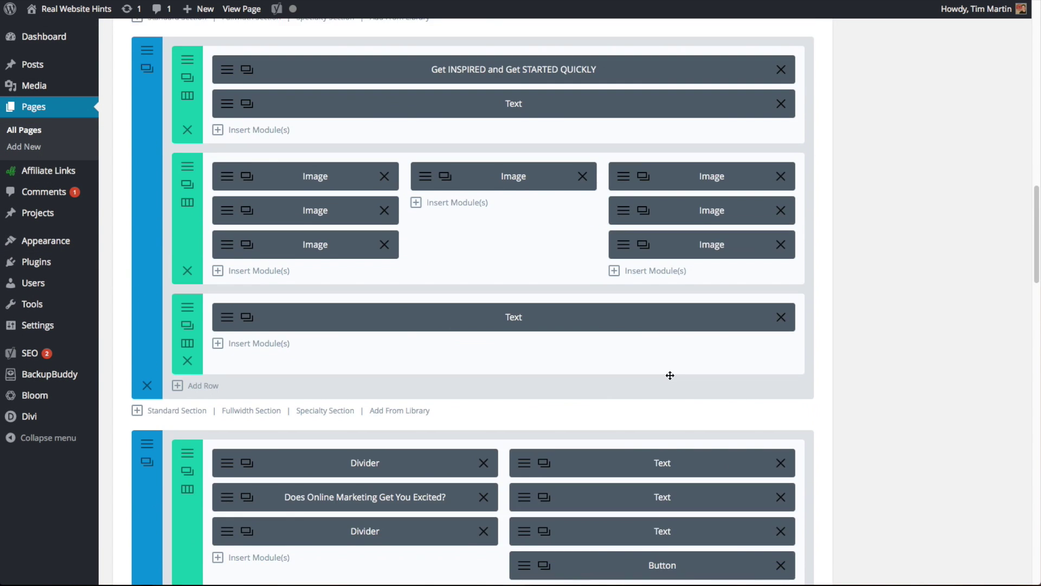
# Choose the New Divi Course MailChimp list in the Email Optin module and save it
pyautogui.scroll(-12, 669, 376)
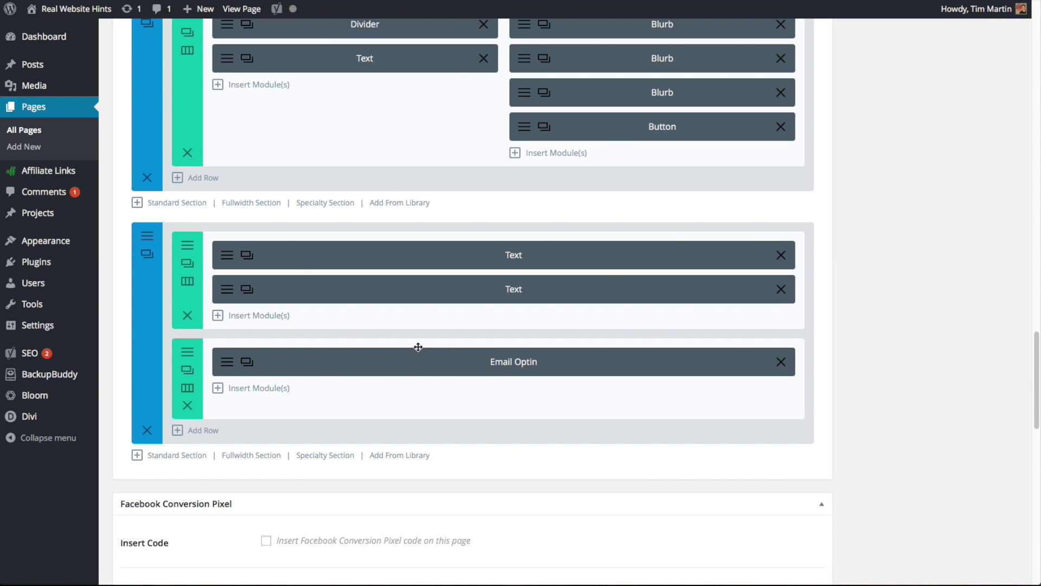
pyautogui.click(224, 364)
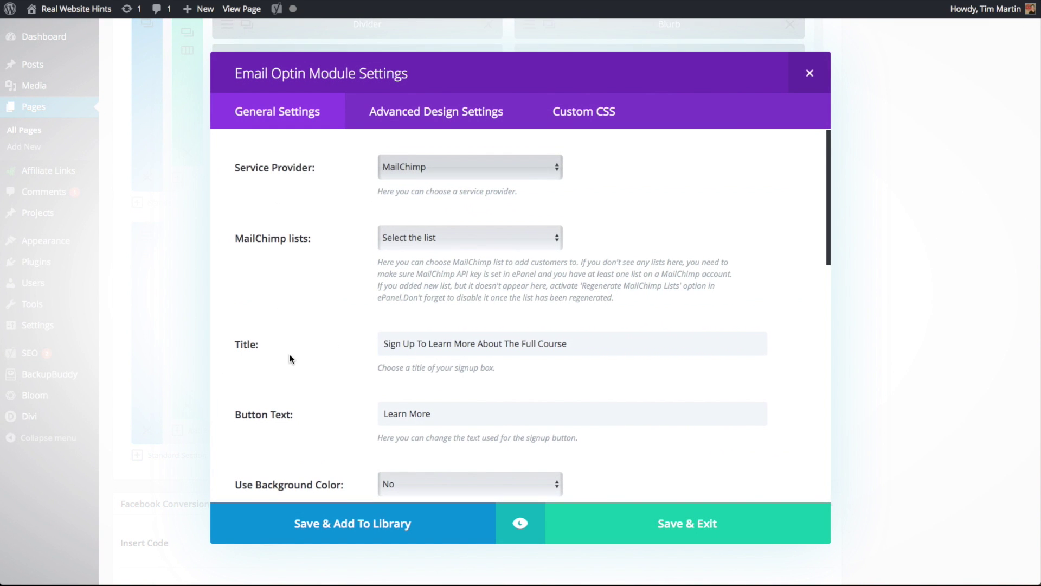
pyautogui.click(556, 236)
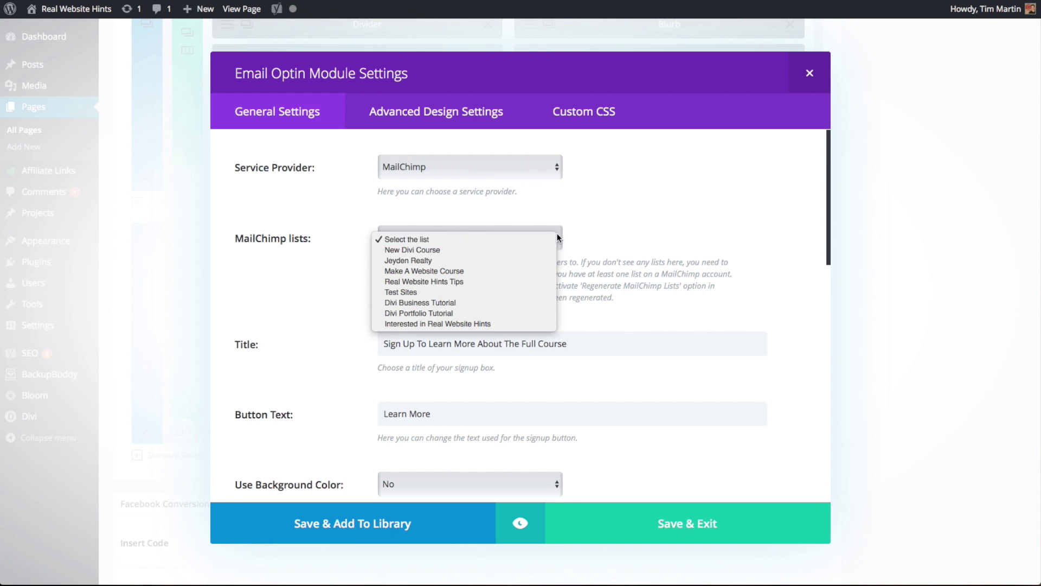
pyautogui.click(499, 251)
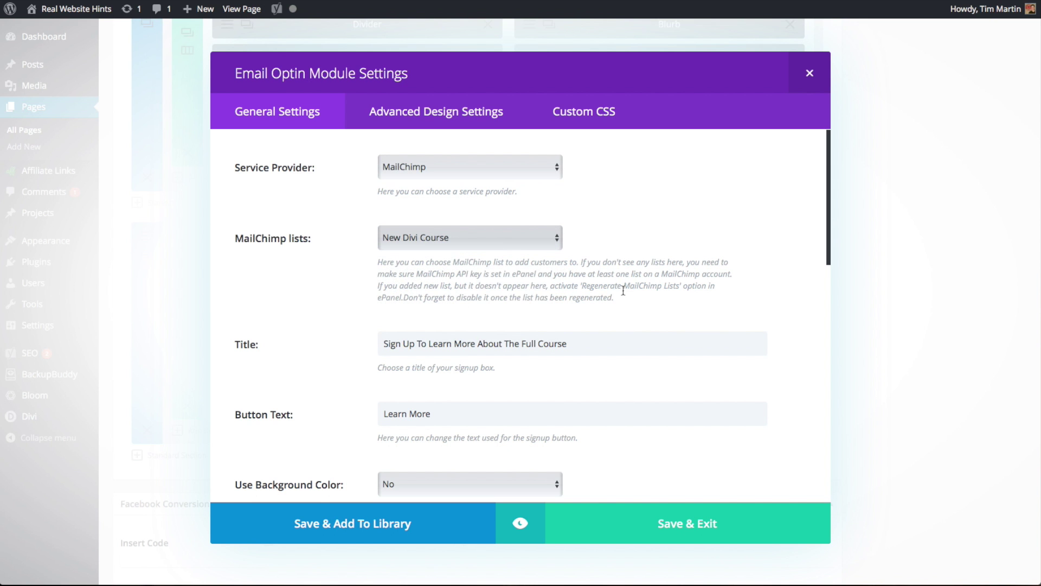
pyautogui.click(677, 533)
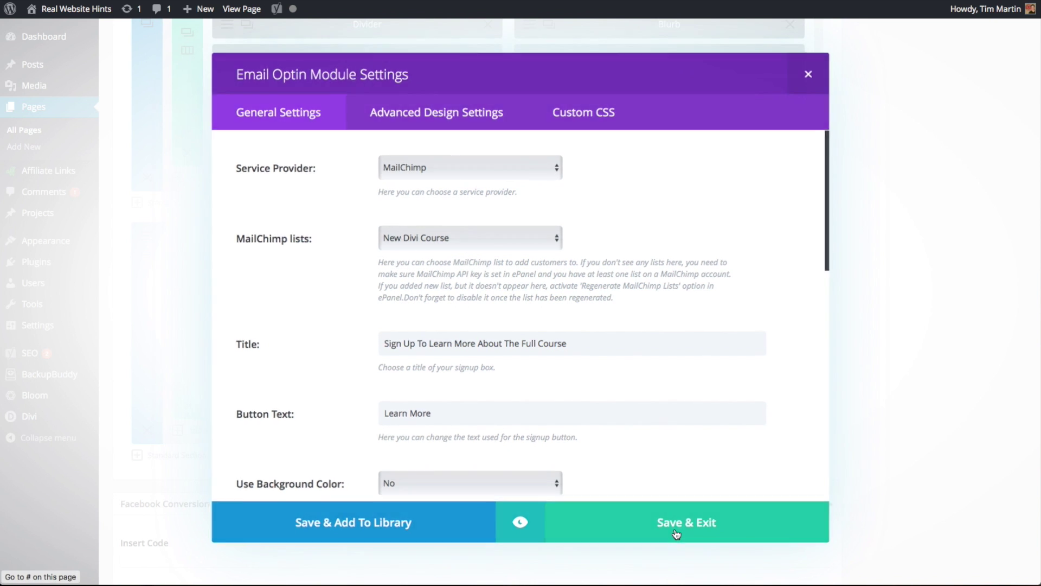
pyautogui.scroll(20, 755, 541)
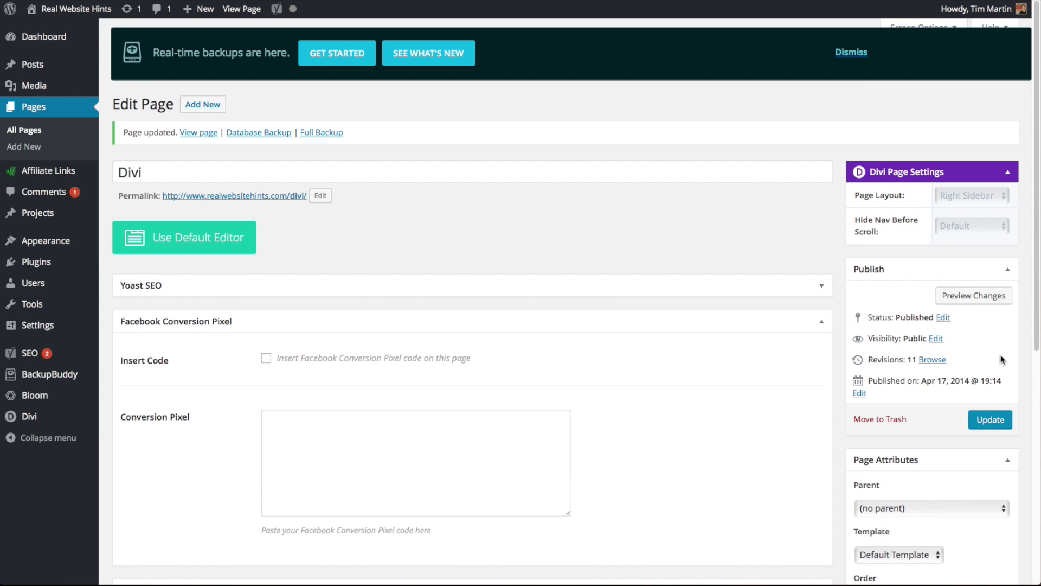
# View the live page and scroll to its 'What's So Good About Divi?' section
pyautogui.click(242, 10)
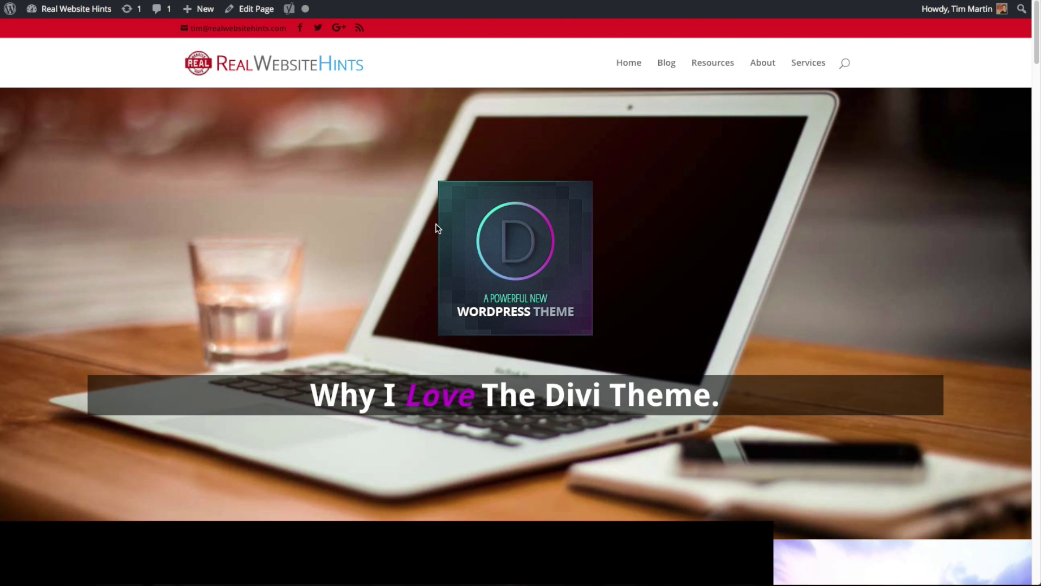
pyautogui.scroll(-8, 436, 225)
pyautogui.scroll(-15, 437, 227)
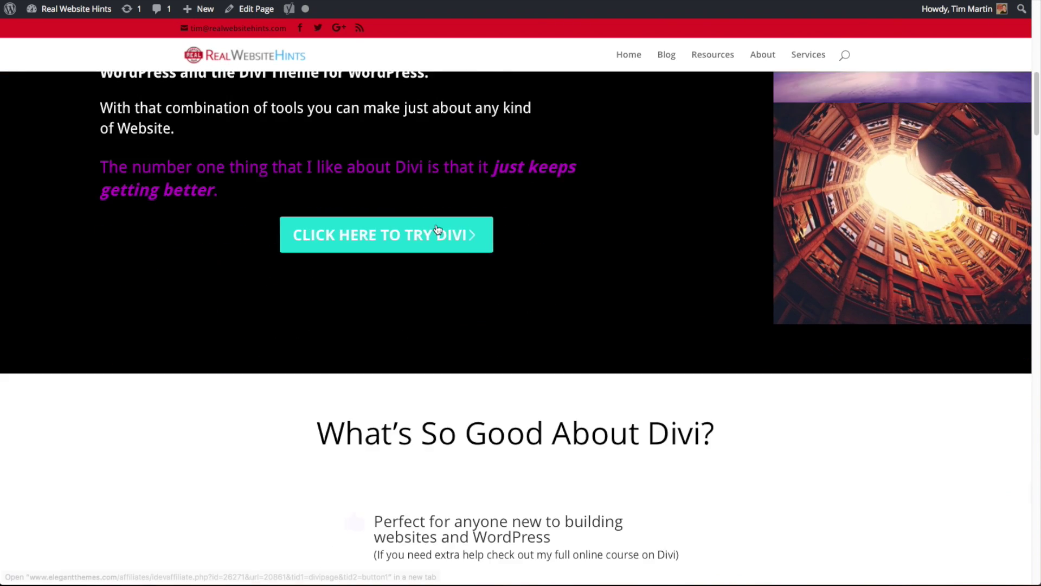
pyautogui.scroll(20, 436, 227)
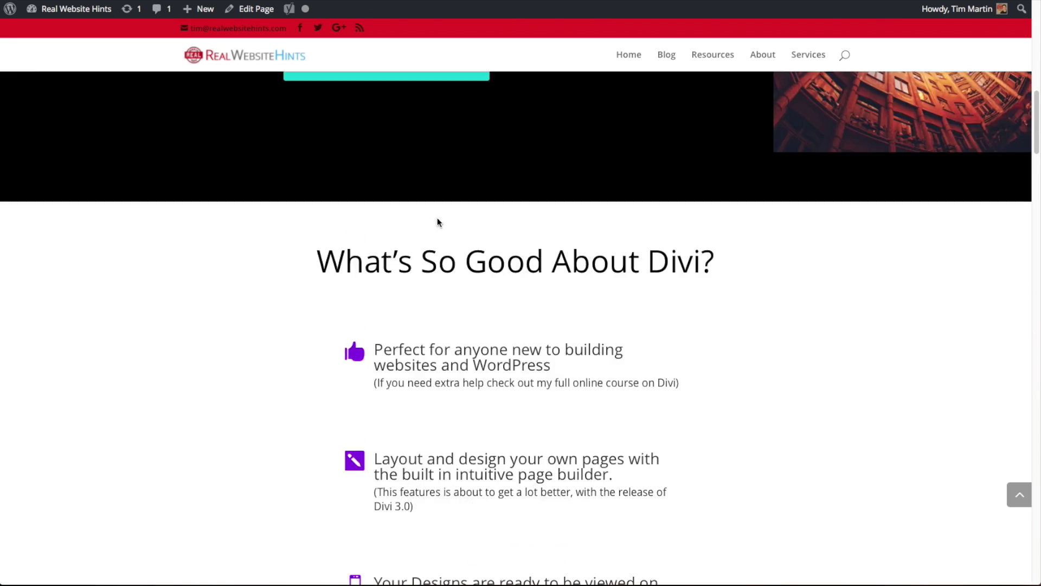